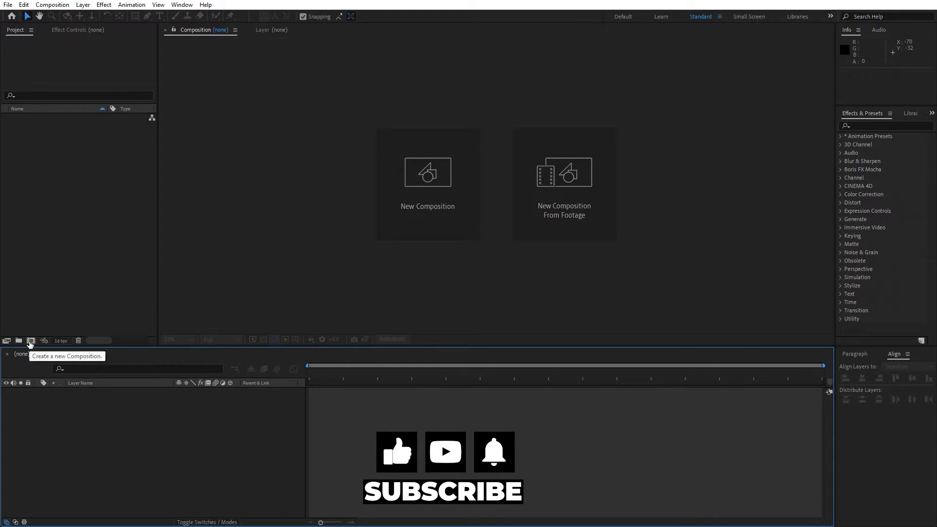
Create a new 1920×1080, 30 fps composition named 'Final'.
click(30, 340)
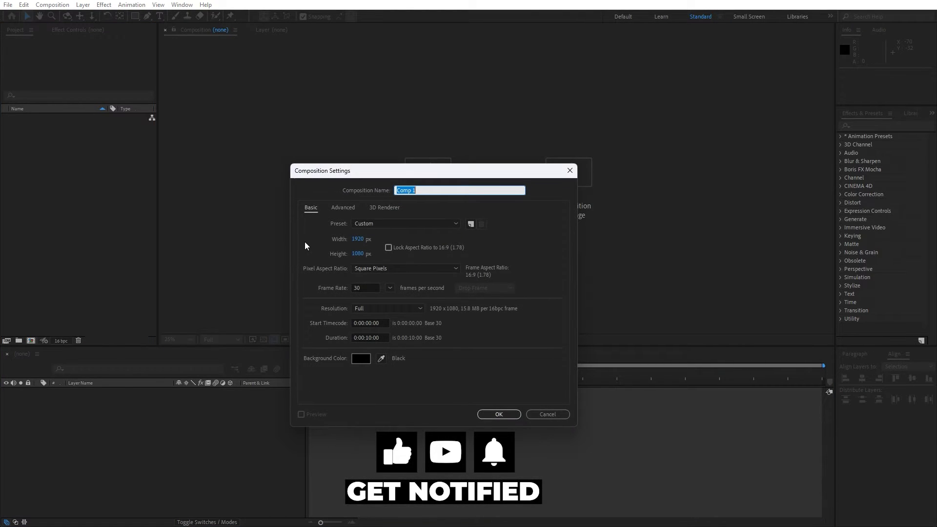
text(Final)
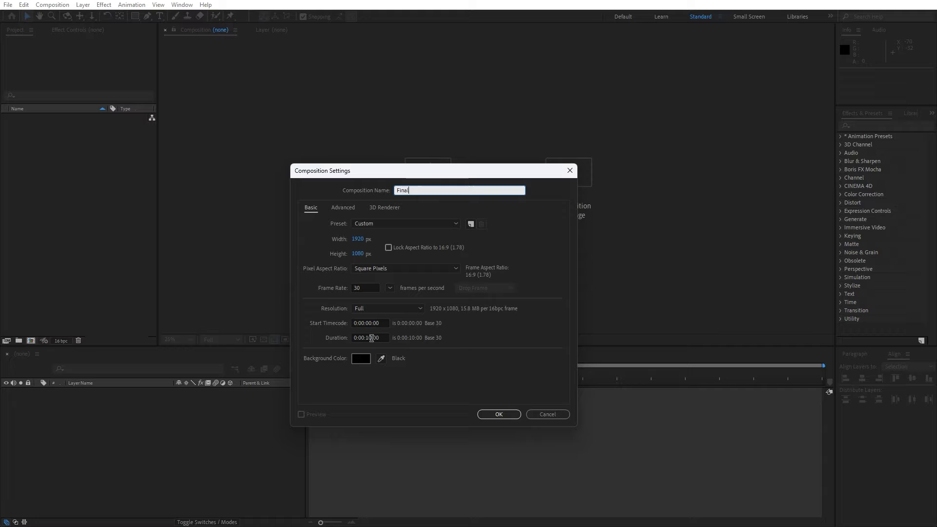
click(495, 414)
Add a black 1920x1080 solid layer named 'Background' to the composition.
right_click(192, 439)
mouse_move(212, 312)
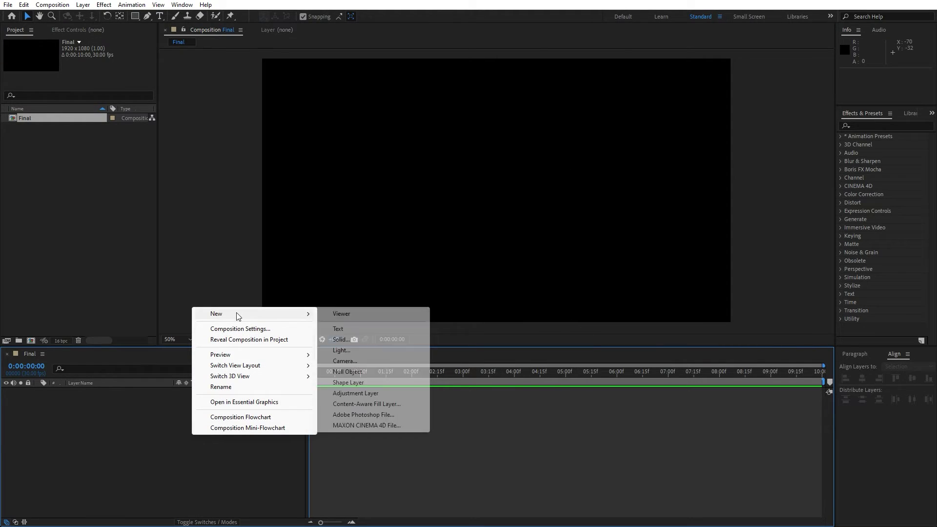
click(352, 338)
text(Background)
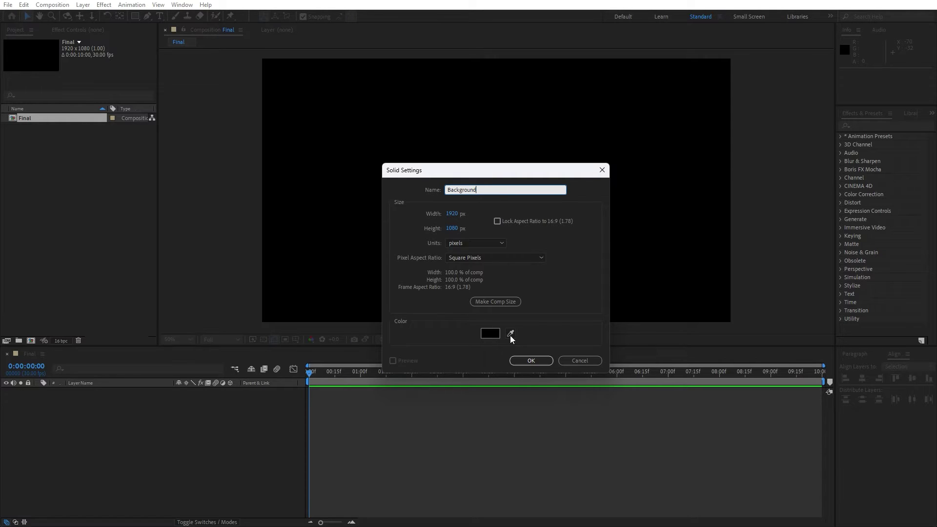
click(533, 360)
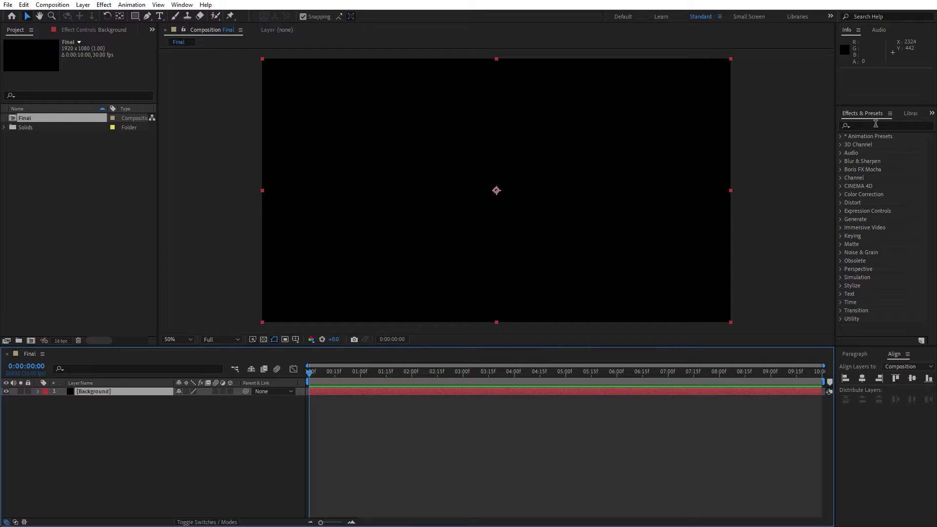
Apply the Fill effect from Effects & Presets to Background and set its colour to black (000000).
click(182, 5)
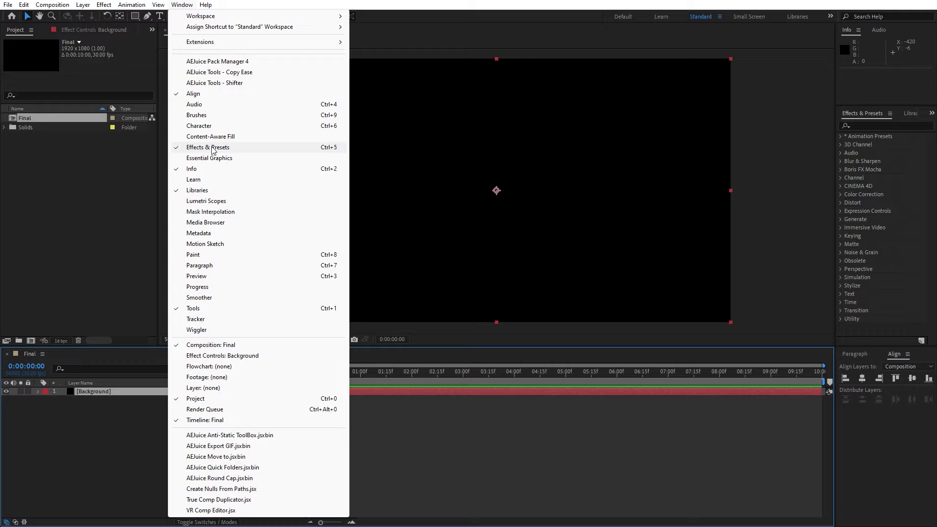
click(872, 125)
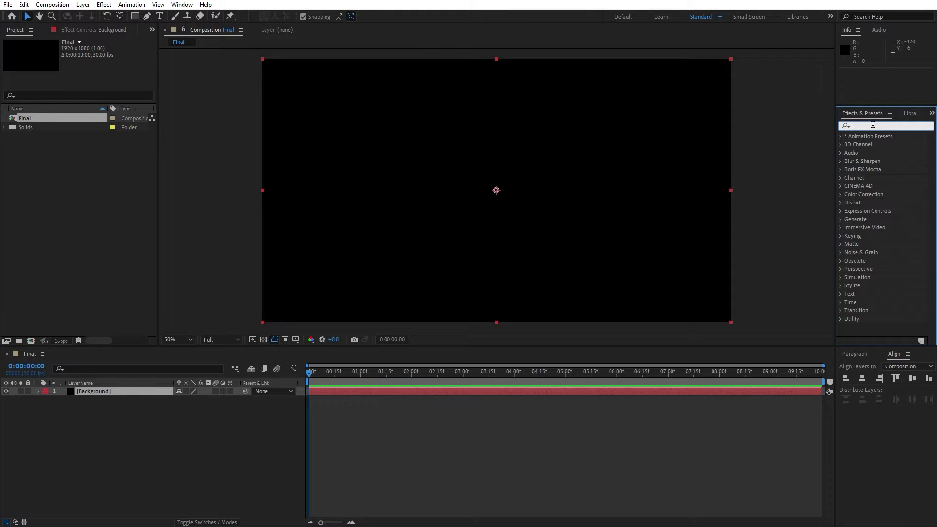
text(fill)
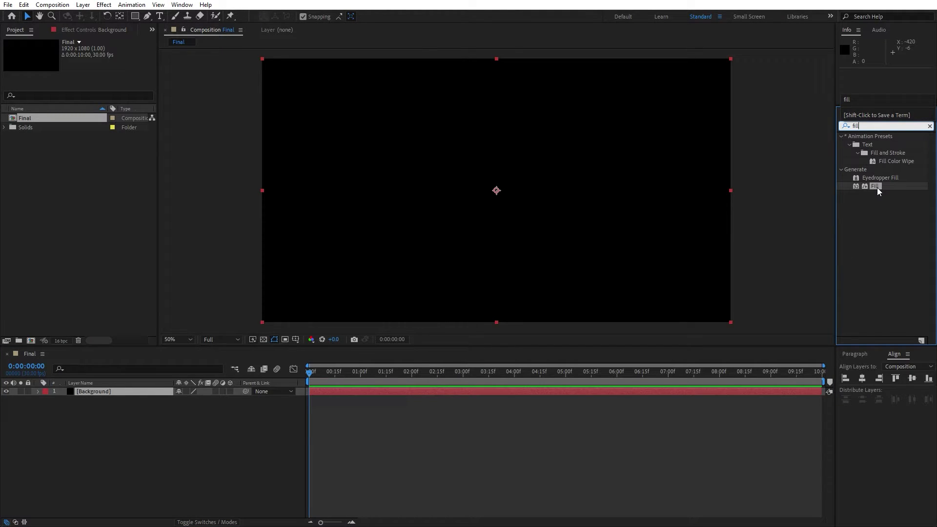
drag(874, 186, 105, 390)
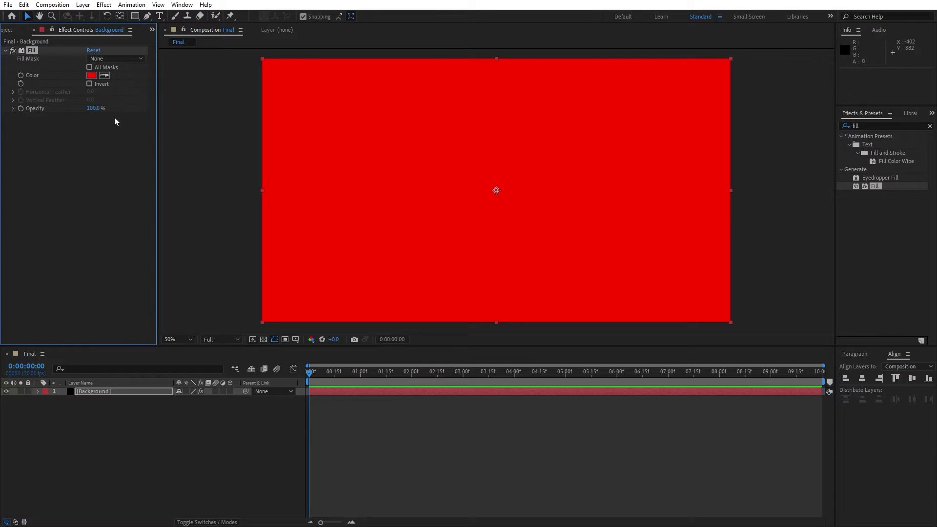
click(91, 75)
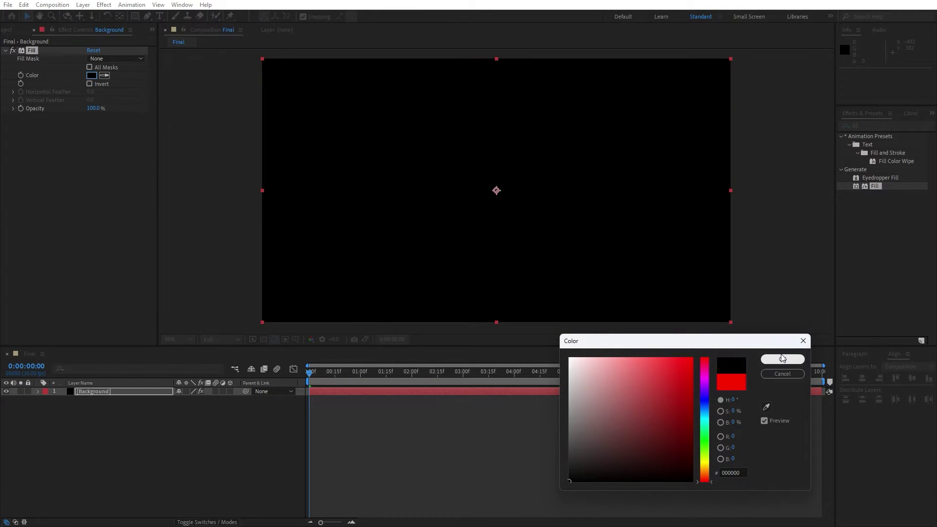
click(782, 359)
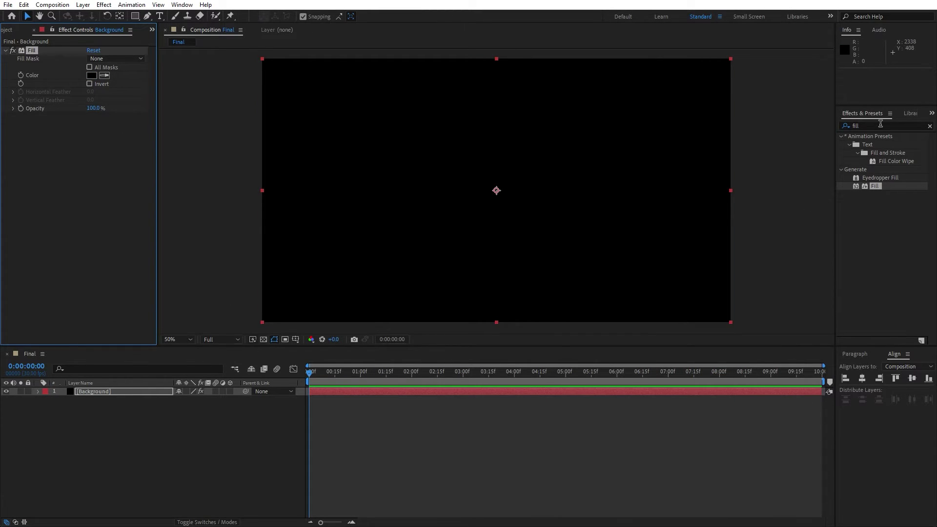
Search 'cc grid' and apply CC Griddler to the Background layer.
click(876, 126)
text(cc grid)
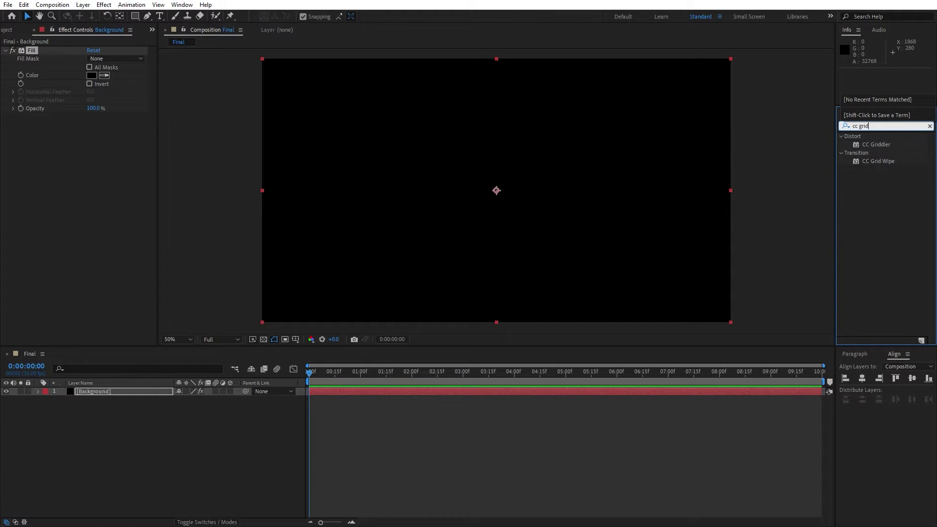
drag(876, 145, 118, 398)
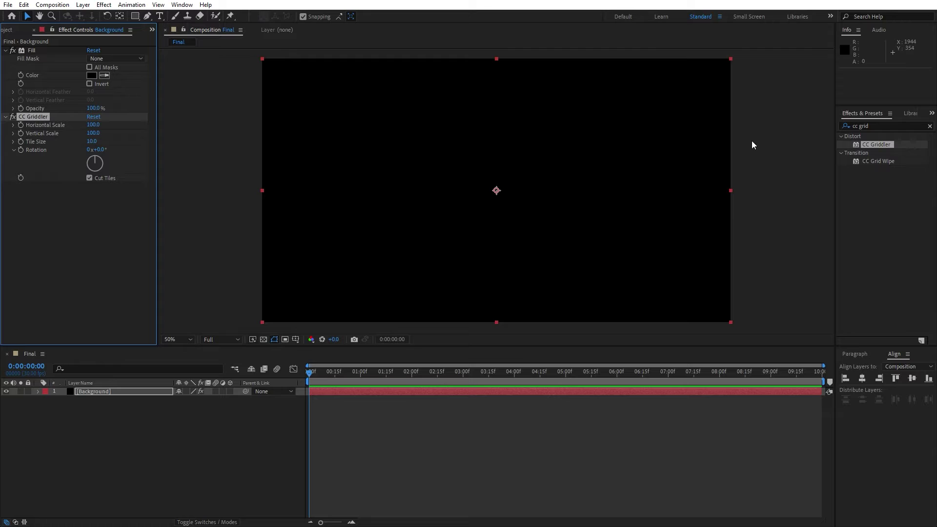
Search 'cc ligh' and apply CC Light Sweep to the Background layer.
click(884, 125)
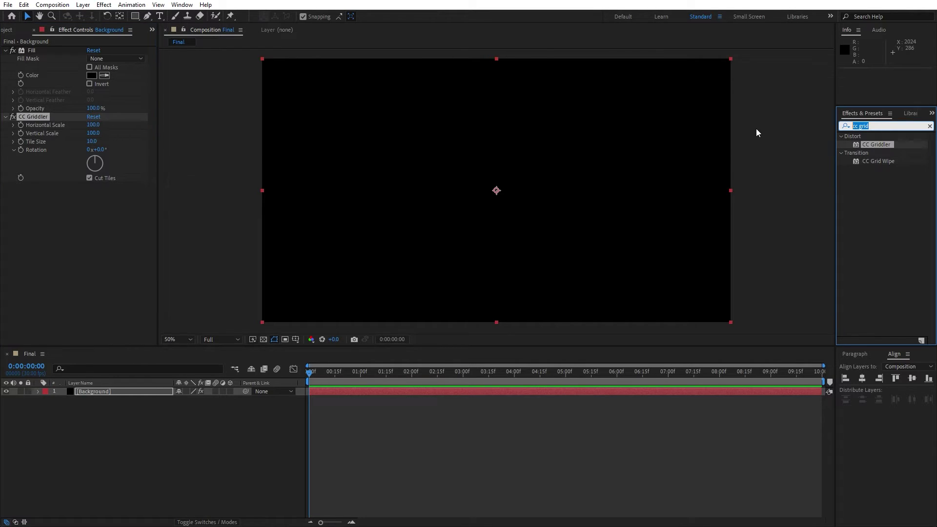
text(cc ligh)
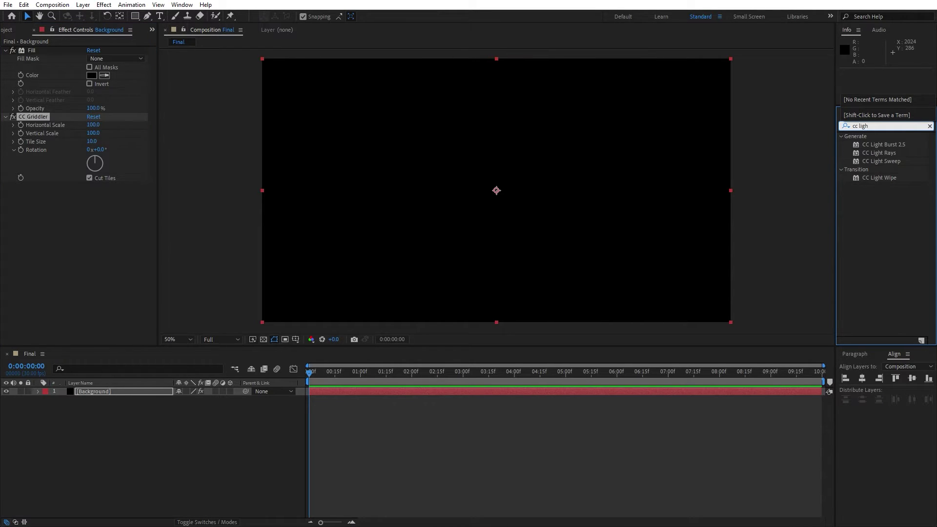
drag(880, 161, 106, 392)
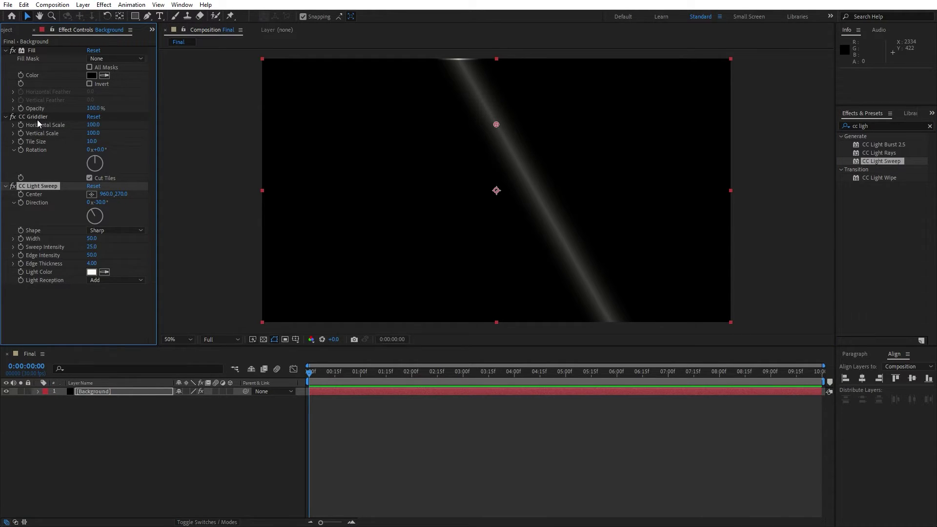
Set CC Griddler's Horizontal Scale to 15 and Tile Size to 5.
click(92, 125)
text(15)
click(112, 323)
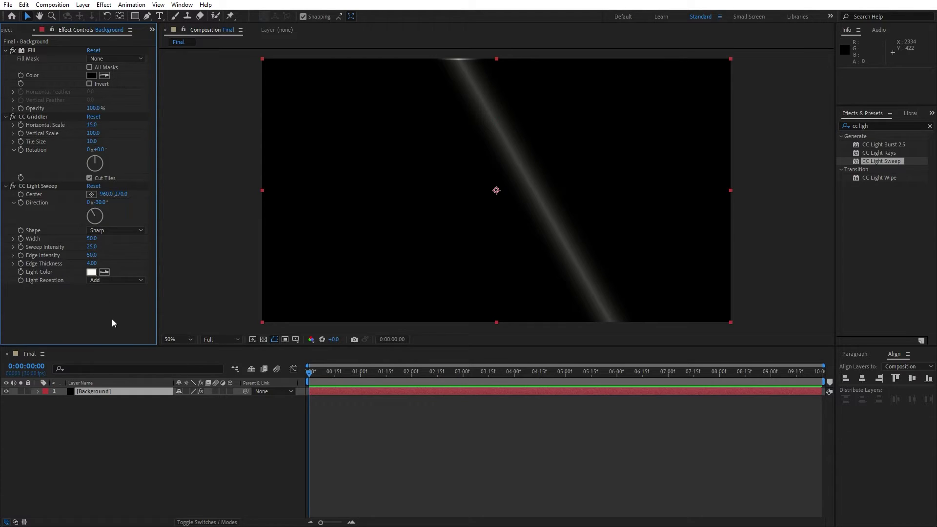
click(92, 141)
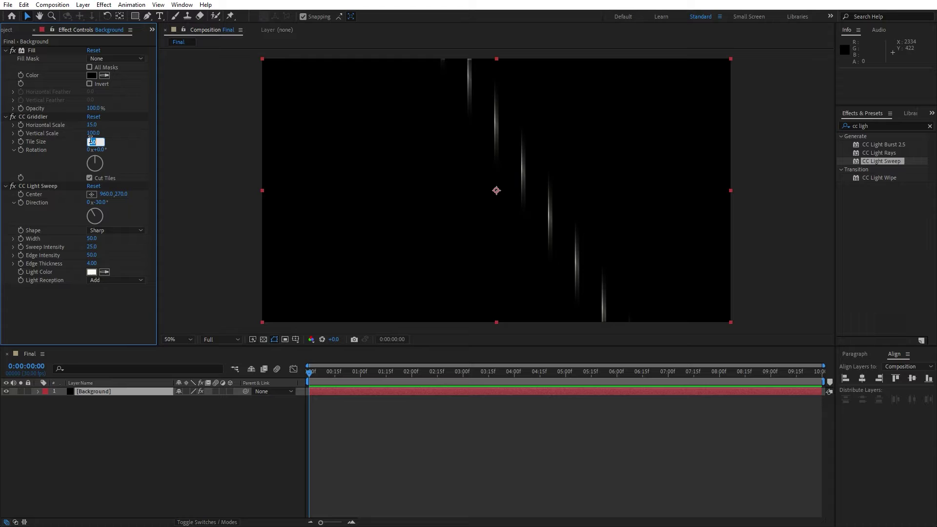
text(5)
click(107, 334)
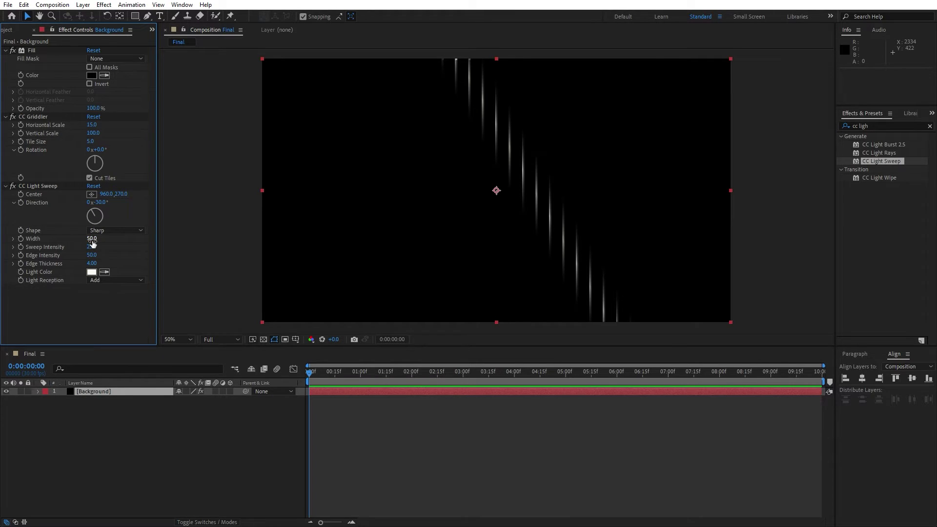
Set CC Light Sweep Width 1000, Sweep Intensity 40 and Direction 42°.
click(91, 241)
text(1000)
key(Return)
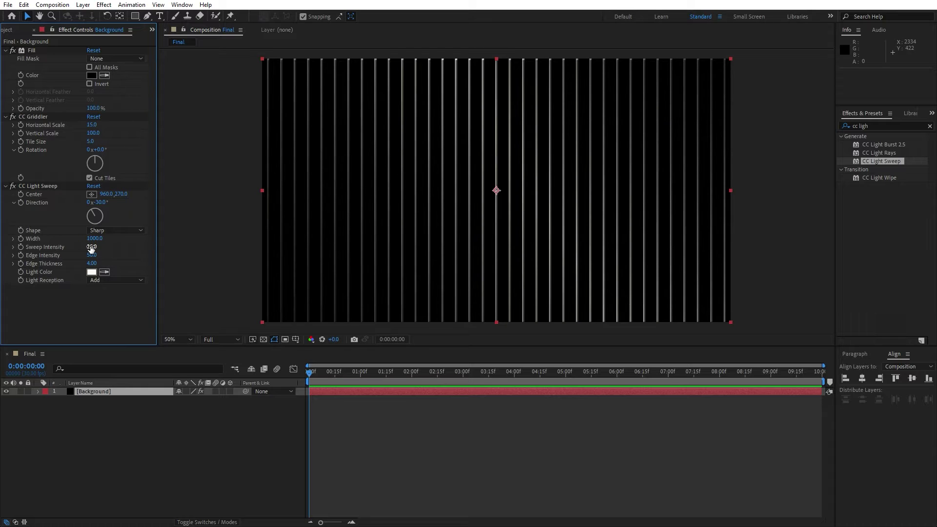
click(91, 248)
text(40)
key(Return)
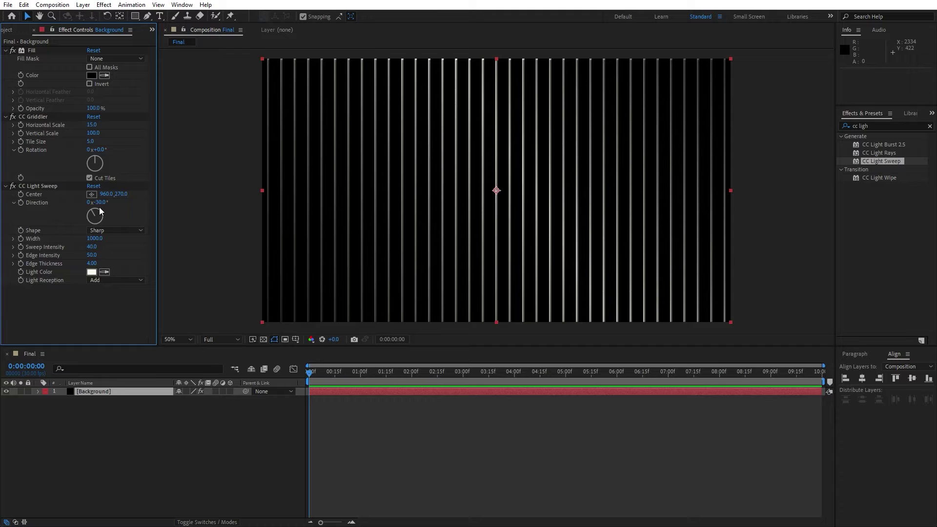
mouse_move(99, 208)
mouse_down()
mouse_move(109, 217)
mouse_move(101, 218)
mouse_up()
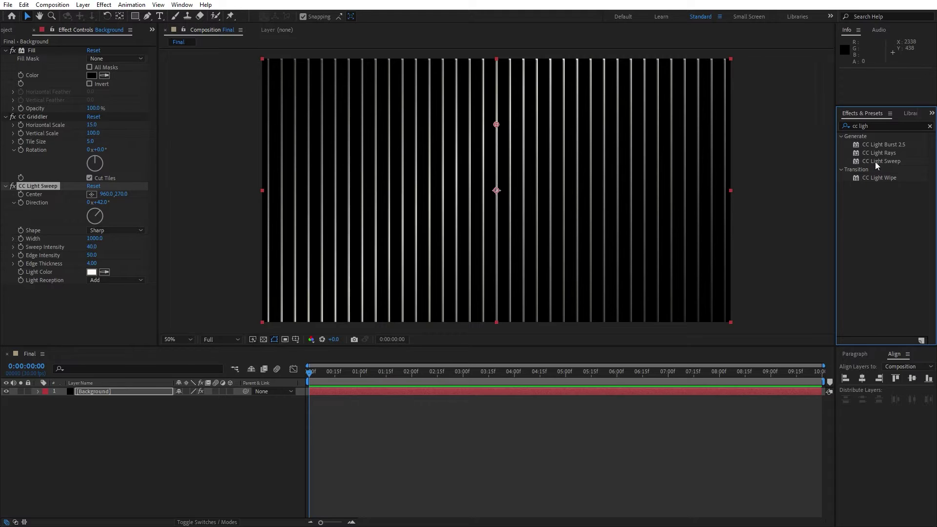
Add a second CC Light Sweep with Width 200 and Sweep Intensity 40.
drag(879, 161, 128, 321)
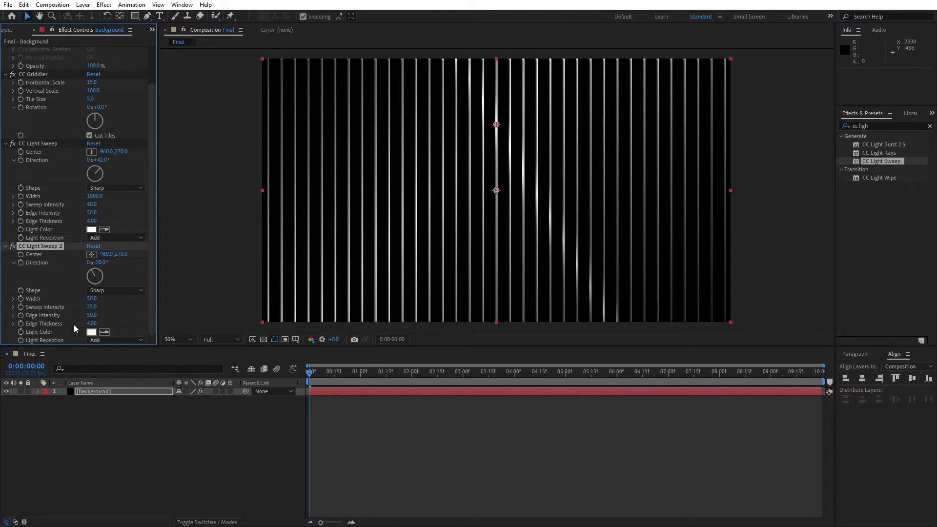
click(91, 299)
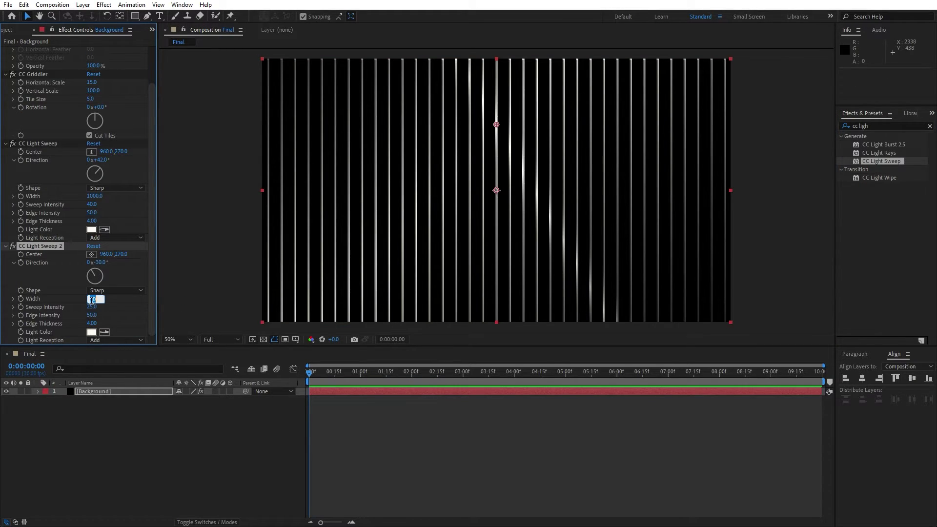
text(200)
key(Return)
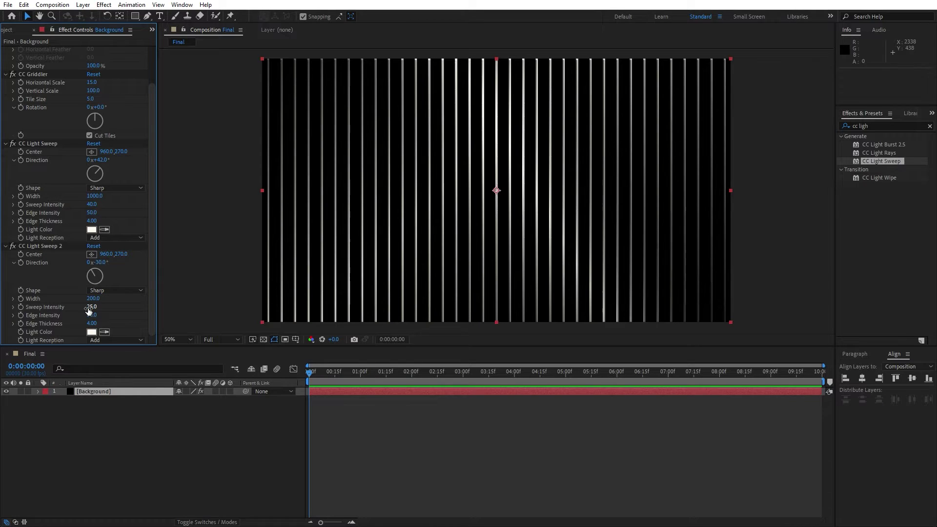
click(91, 306)
text(40)
key(Return)
Turn the second sweep's Direction to about 101° and move its Center to 678,500.
drag(96, 263, 88, 263)
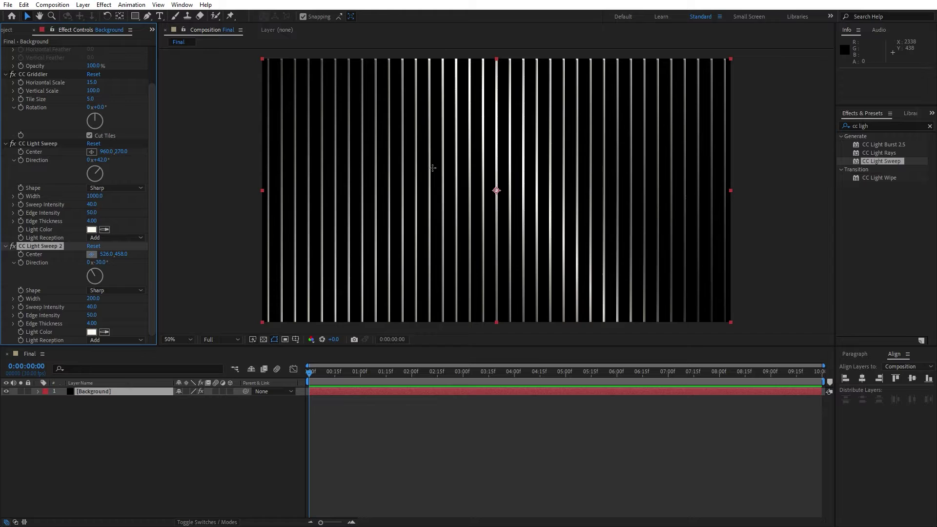
drag(445, 176, 428, 183)
drag(96, 273, 145, 290)
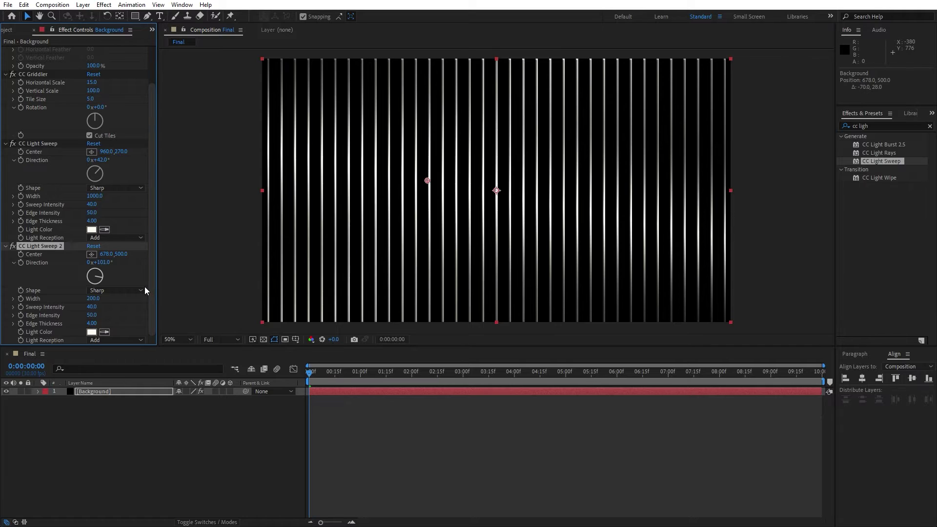
scroll(22, 120, up, 2)
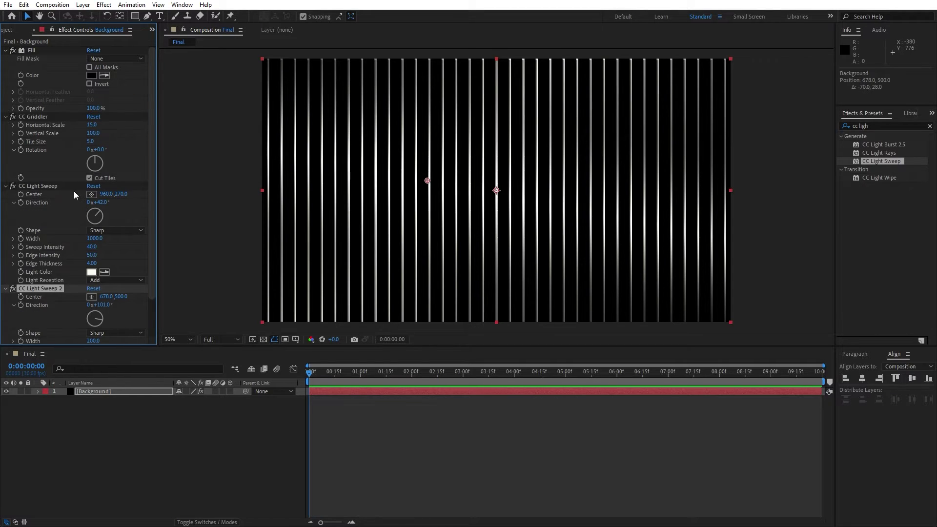
Collapse the existing effects and apply Turbulent Displace to the Background layer.
click(5, 50)
click(5, 59)
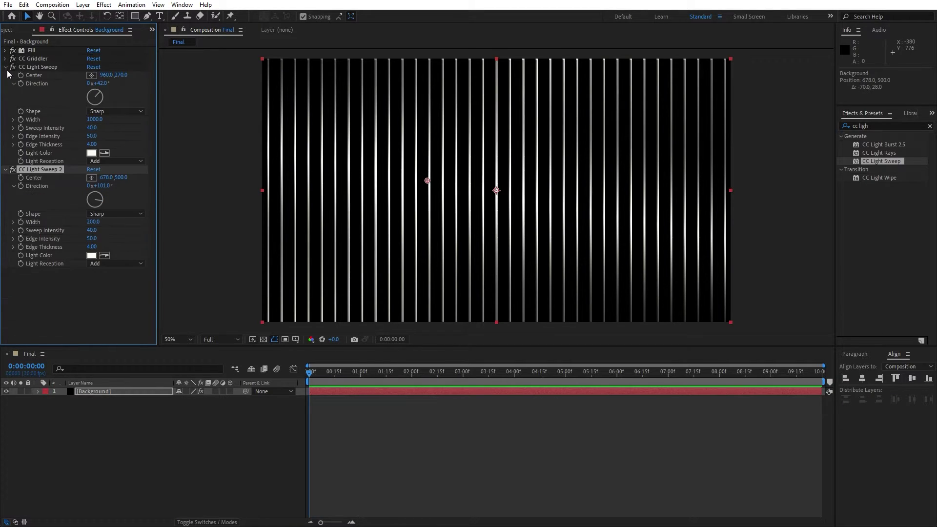
click(5, 67)
click(6, 75)
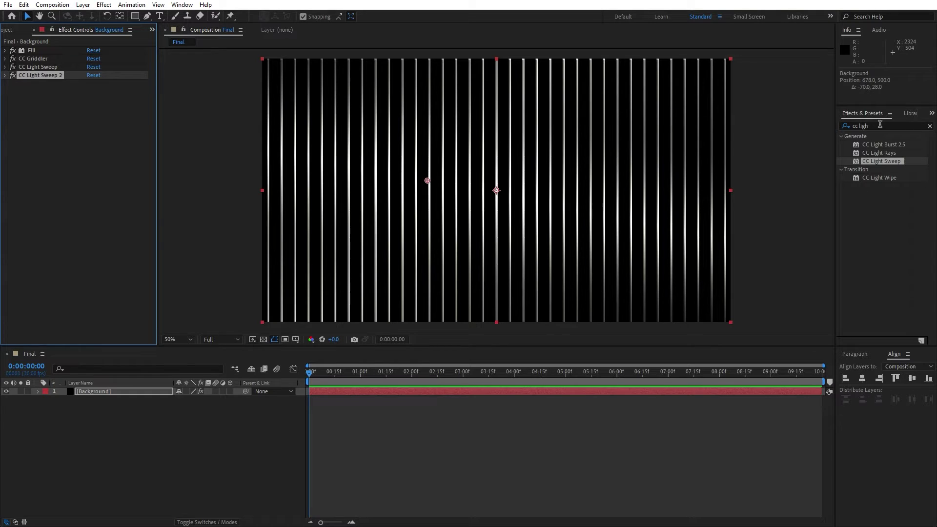
key(ctrl+5)
text(turbu)
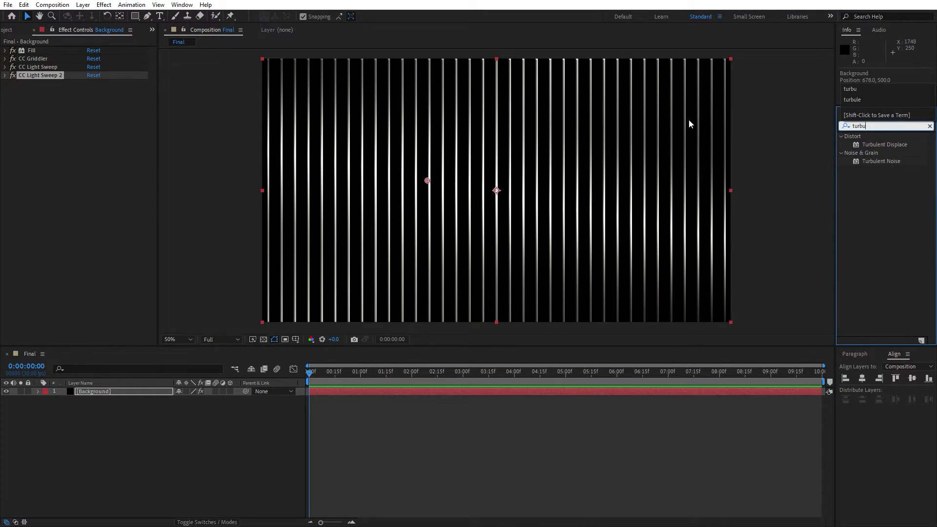
drag(891, 146, 116, 393)
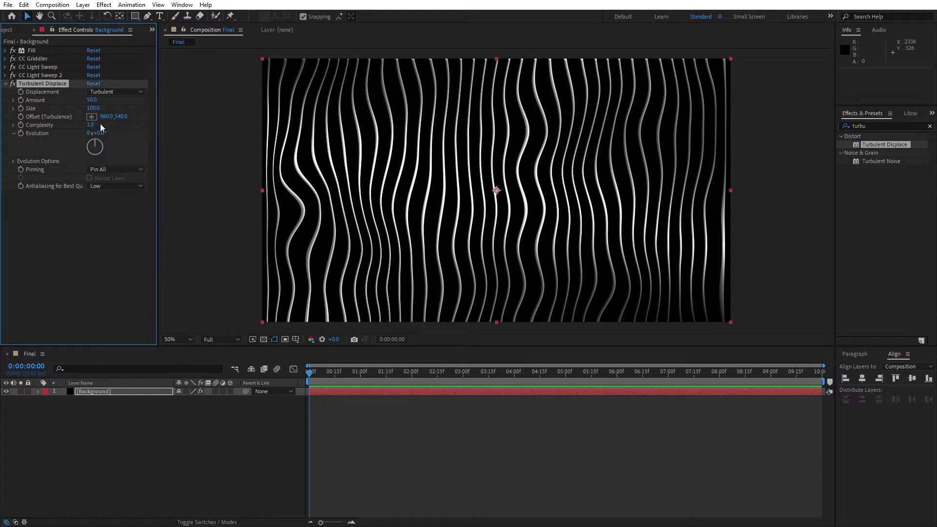
Set Turbulent Displace to Twist with Size 600 and shift its Offset.
click(102, 92)
click(121, 125)
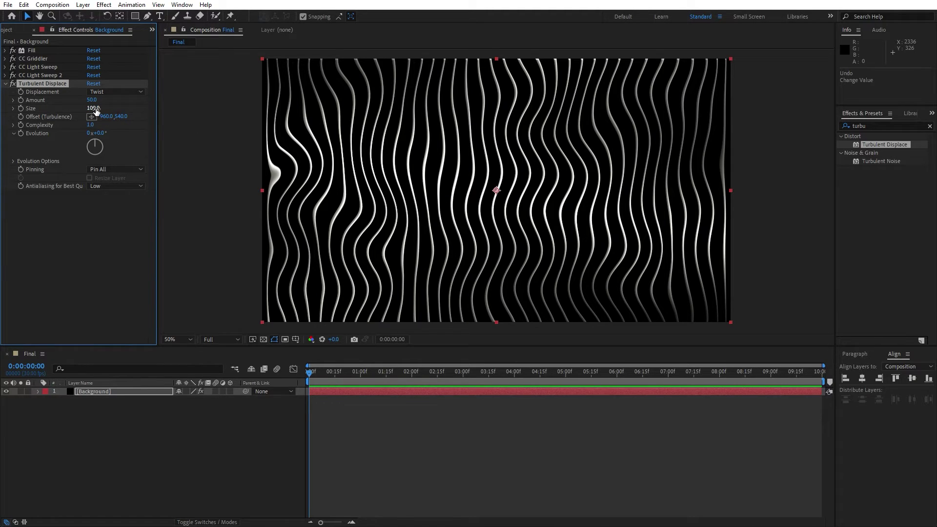
click(96, 109)
text(600)
click(121, 252)
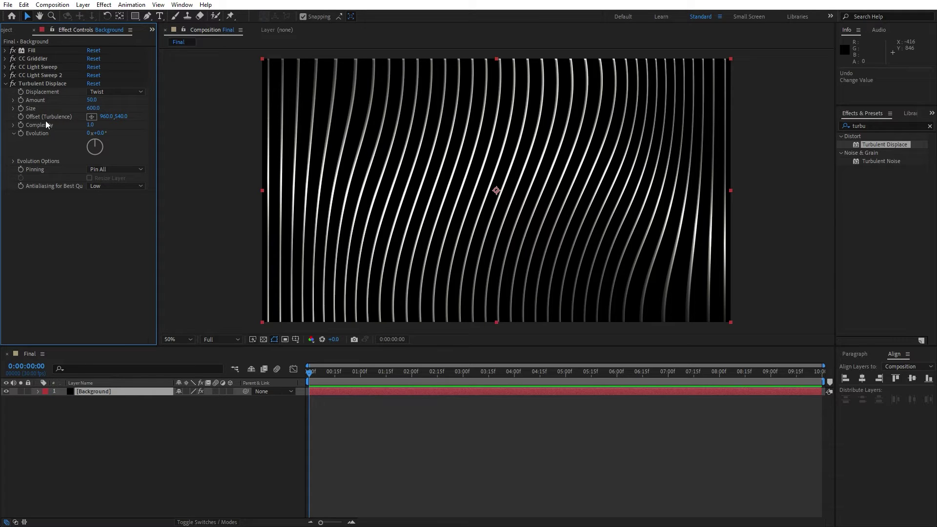
mouse_move(104, 117)
mouse_down()
mouse_move(42, 118)
mouse_move(99, 118)
mouse_up()
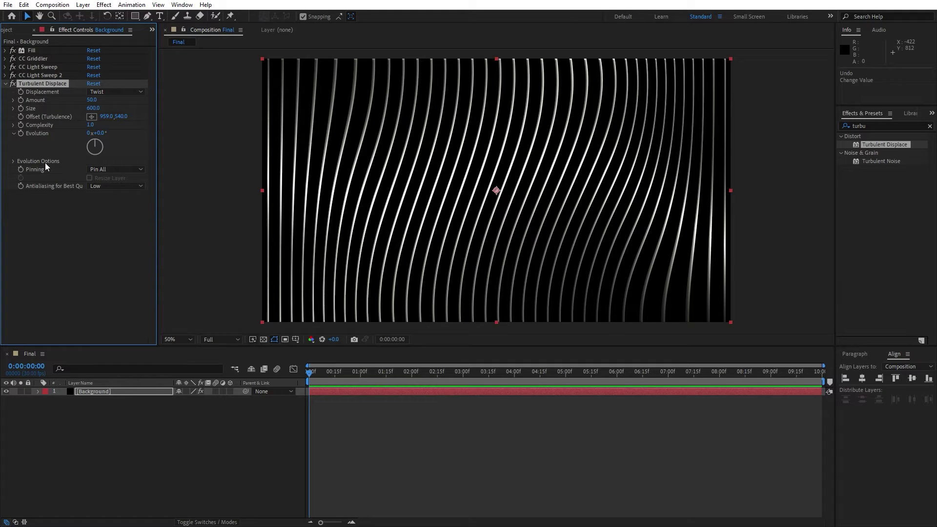
Keyframe Evolution to 1 revolution at the clip's last frame and preview the waves.
drag(345, 380, 842, 380)
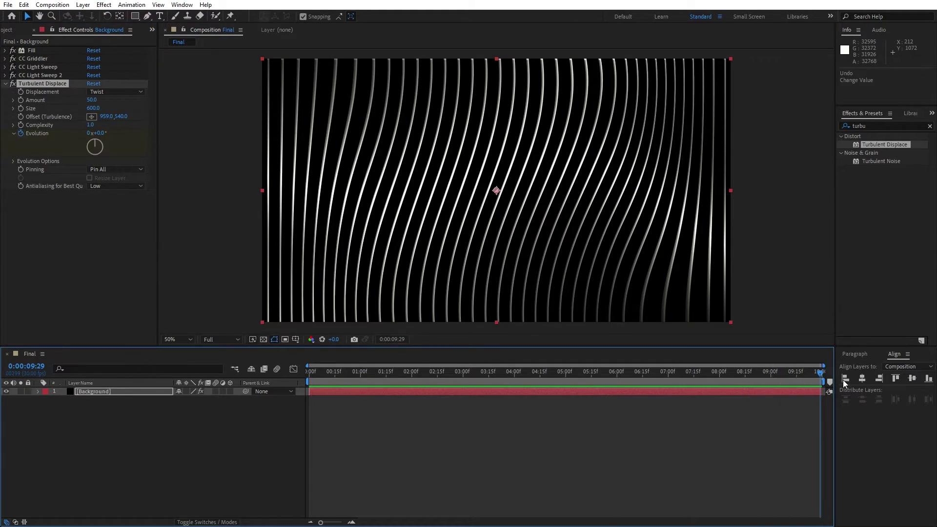
click(88, 133)
text(1)
key(Return)
click(149, 465)
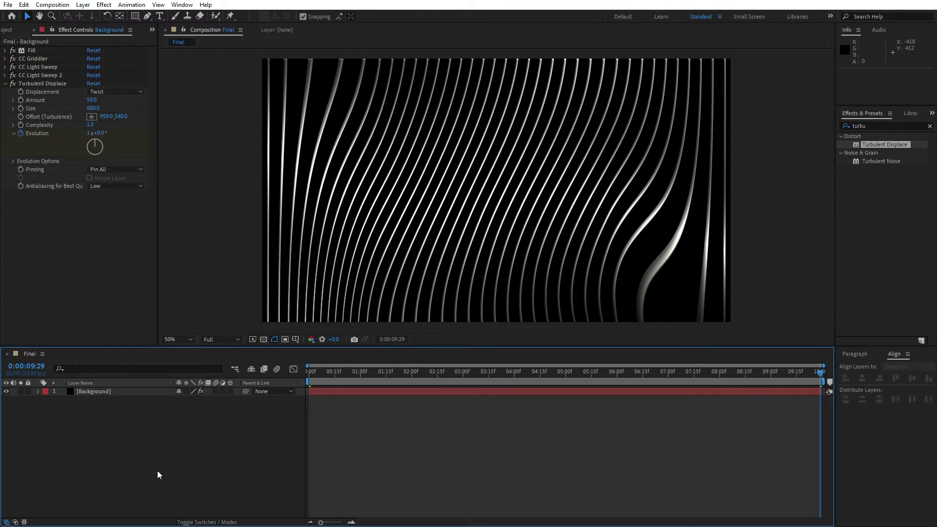
key(space)
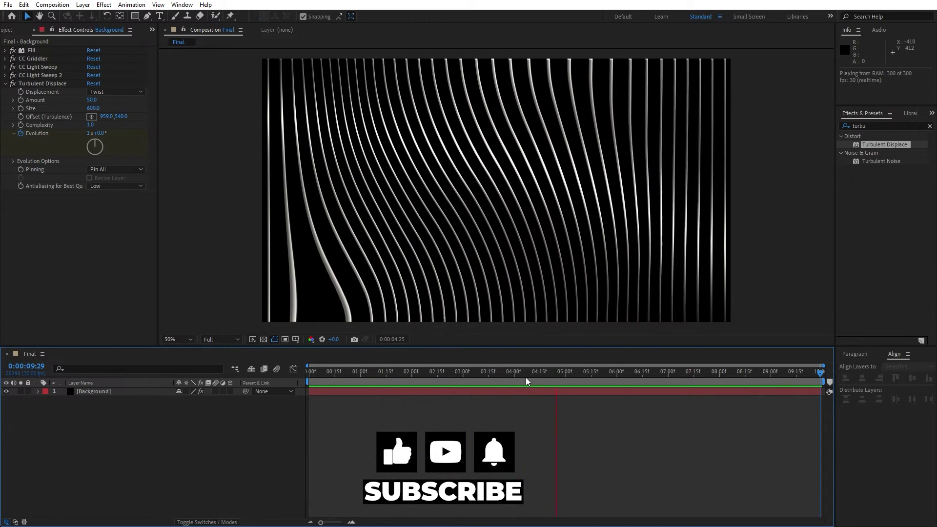
key(space)
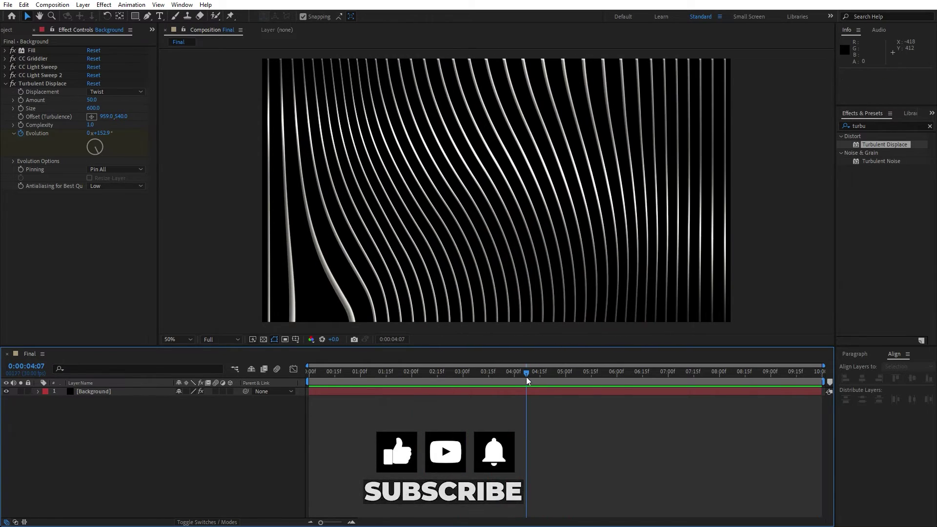
click(6, 84)
click(34, 31)
Add a black solid named 'FN' above Background and search effects for 'fractal'.
click(140, 434)
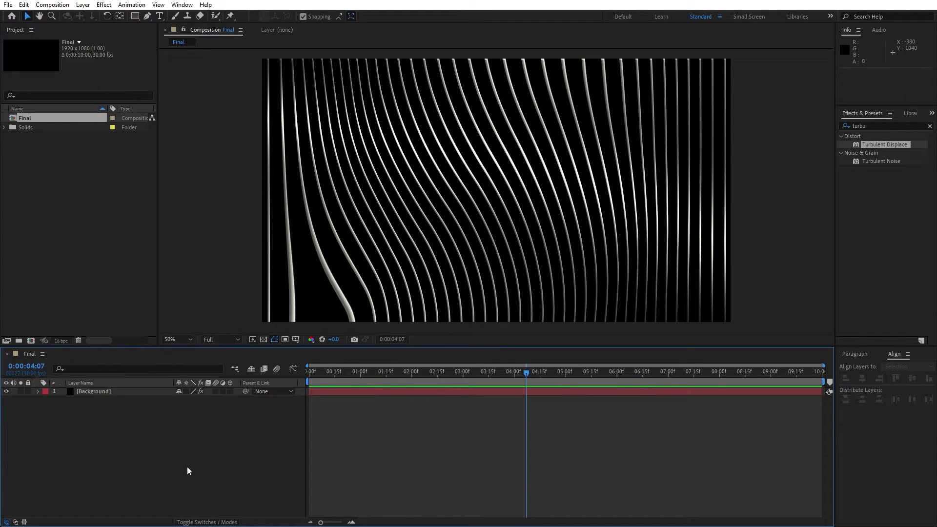
right_click(172, 459)
mouse_move(247, 333)
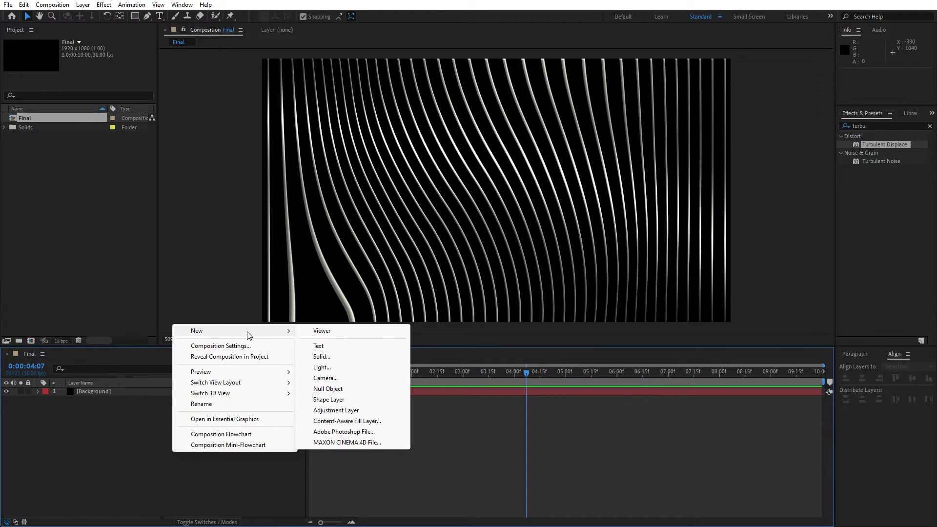
click(321, 357)
text(FN)
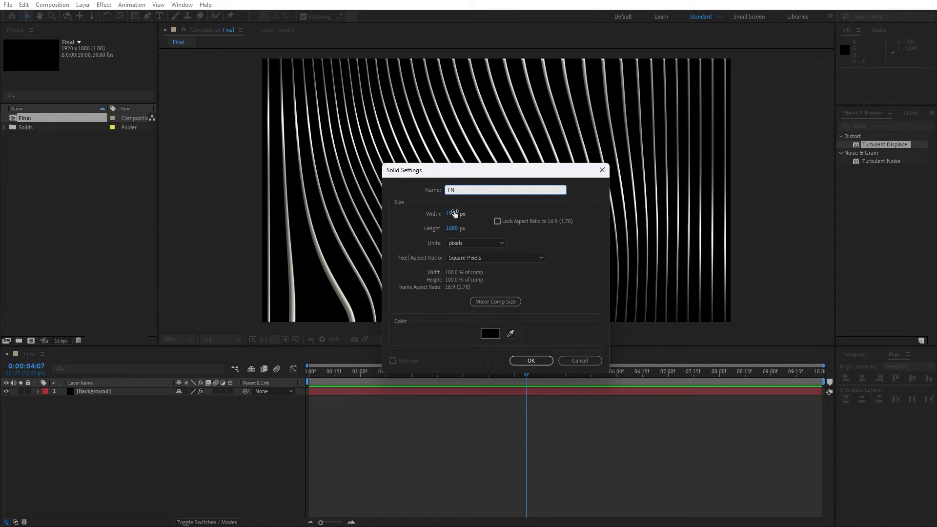
click(526, 362)
click(779, 297)
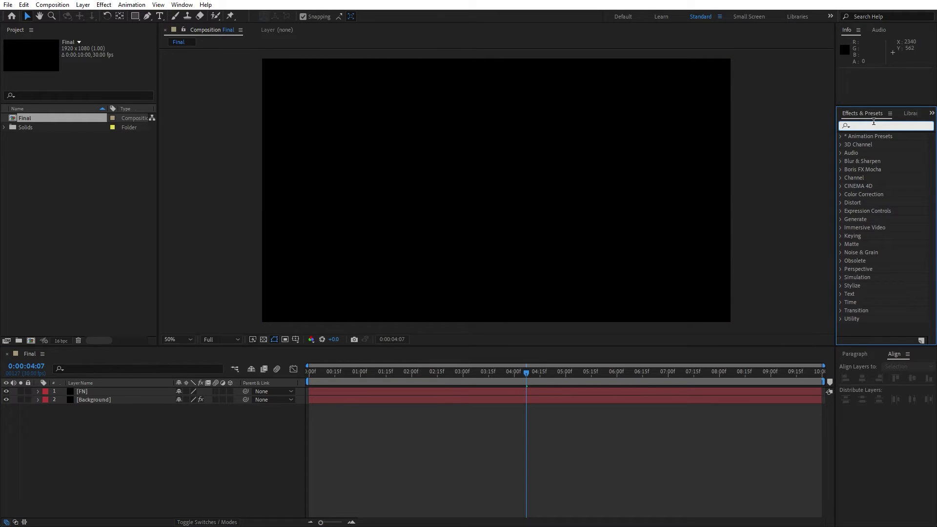
text(fractal)
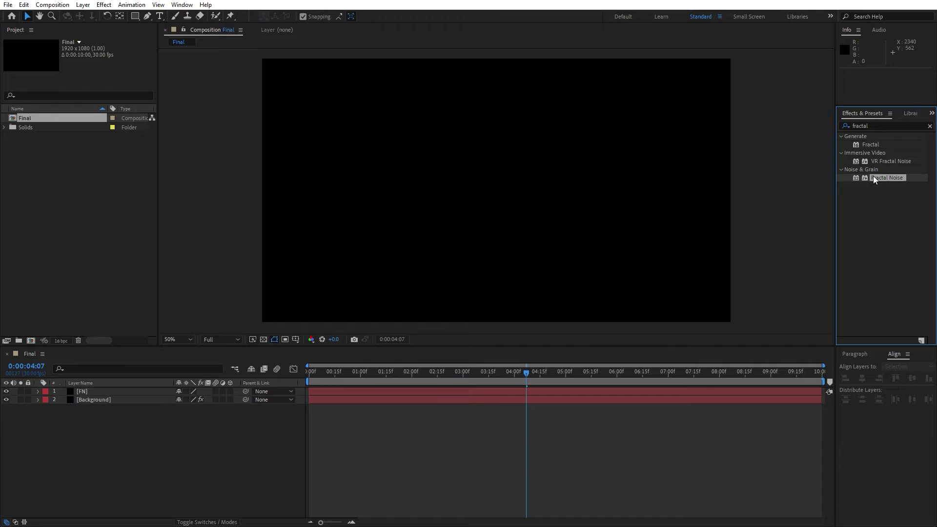
Apply Fractal Noise to FN with Contrast 400 and Brightness -100.
drag(873, 178, 84, 391)
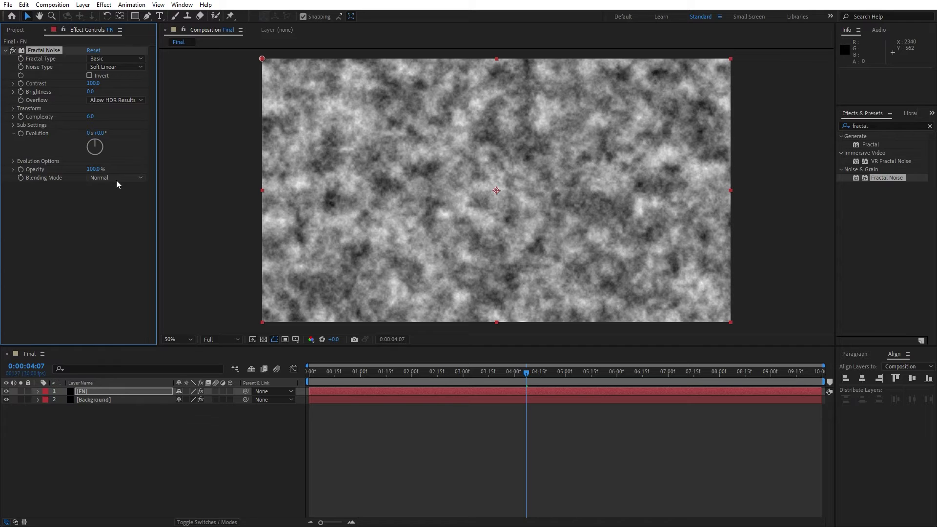
click(92, 83)
text(400)
key(Return)
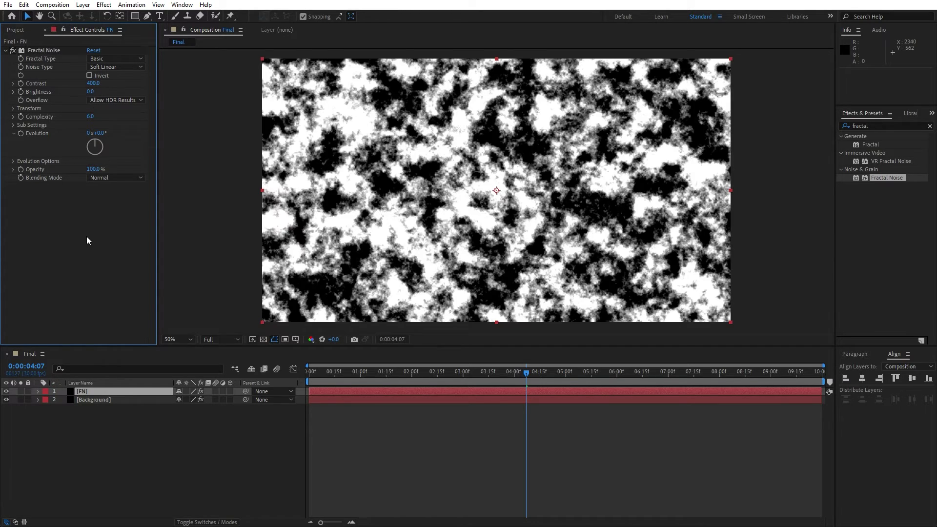
click(92, 92)
key(Return)
Set the noise Complexity to 2 and its Transform Scale to 1500.
click(92, 117)
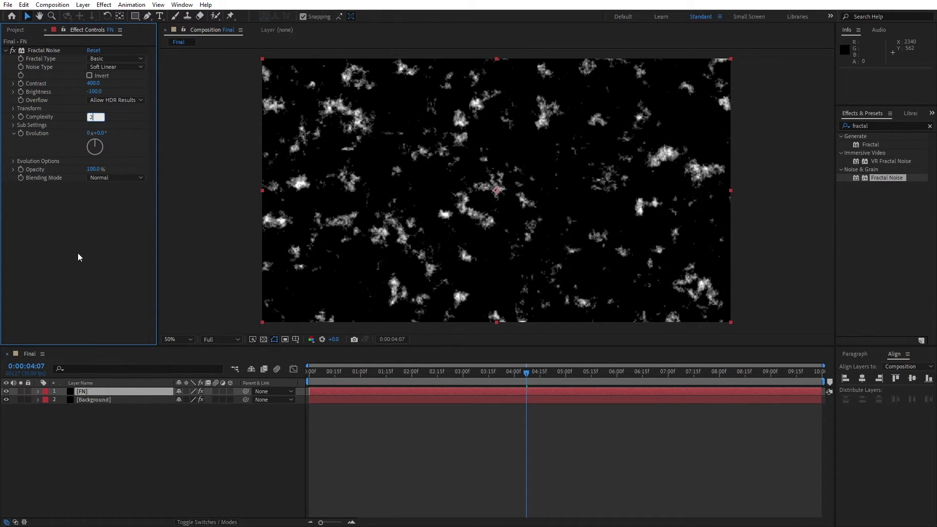
text(2)
key(Return)
click(14, 108)
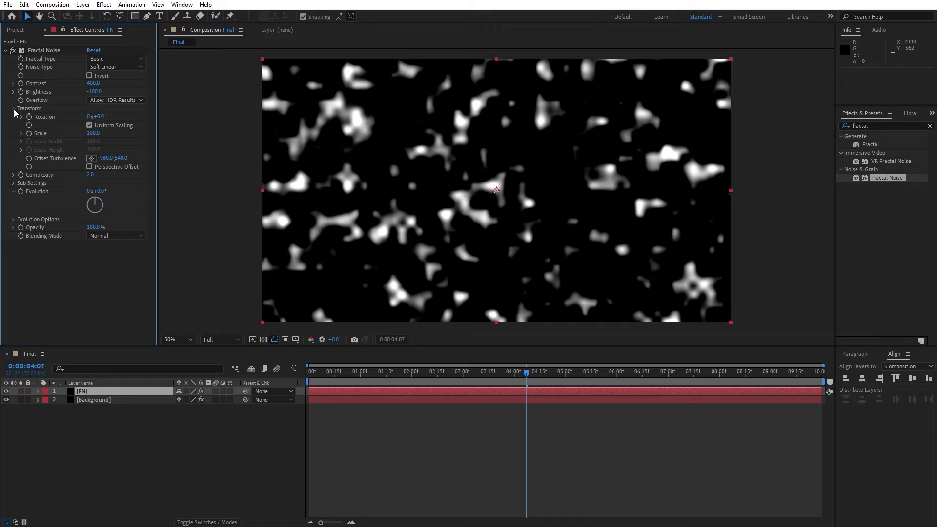
click(93, 134)
key(Return)
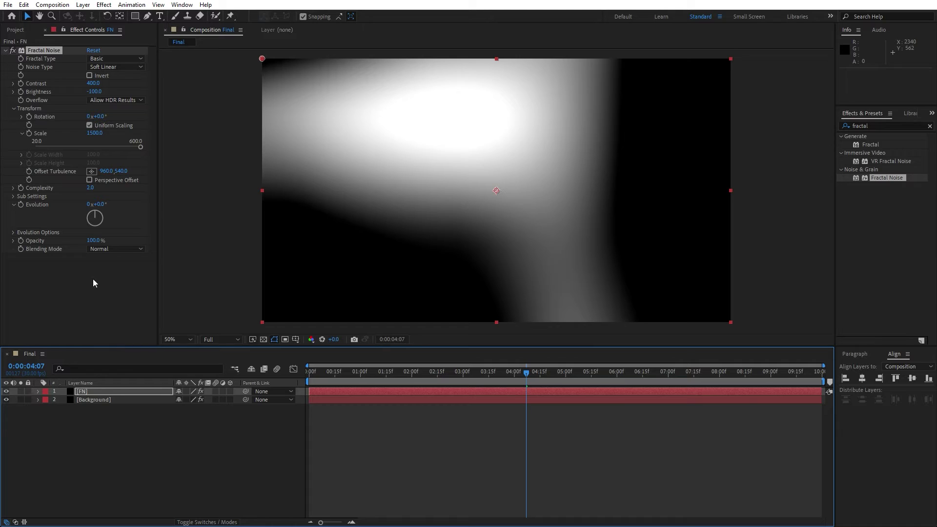
Keyframe Evolution from the start to 1x+0.0° at the end and preview the noise.
drag(354, 379, 280, 380)
click(21, 205)
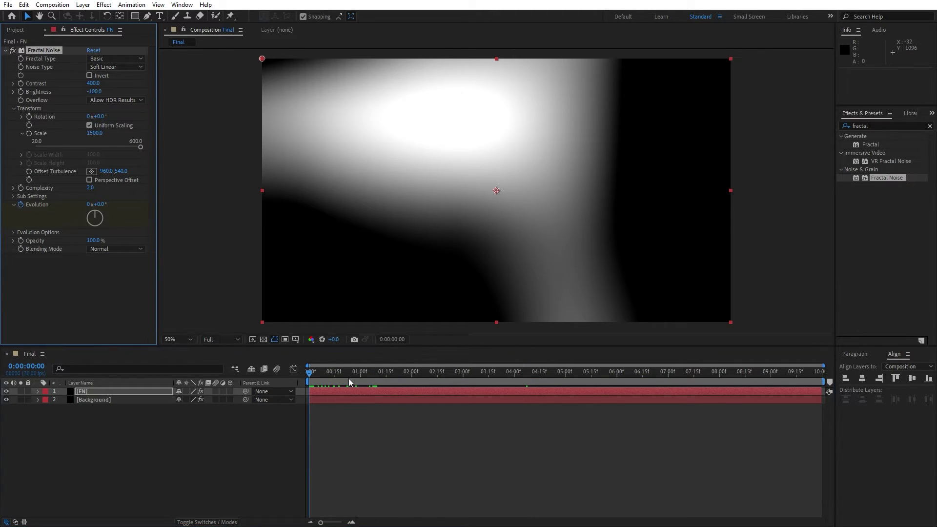
drag(348, 378, 844, 385)
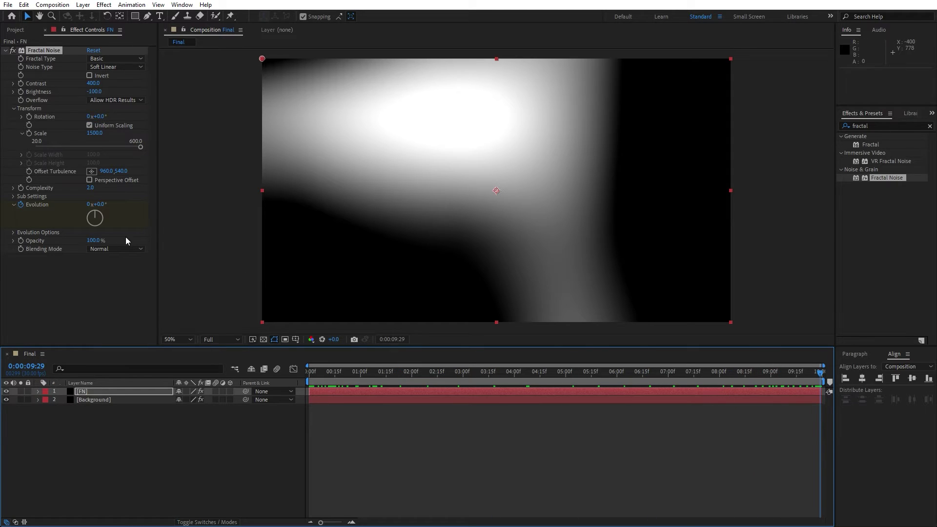
click(88, 205)
text(1)
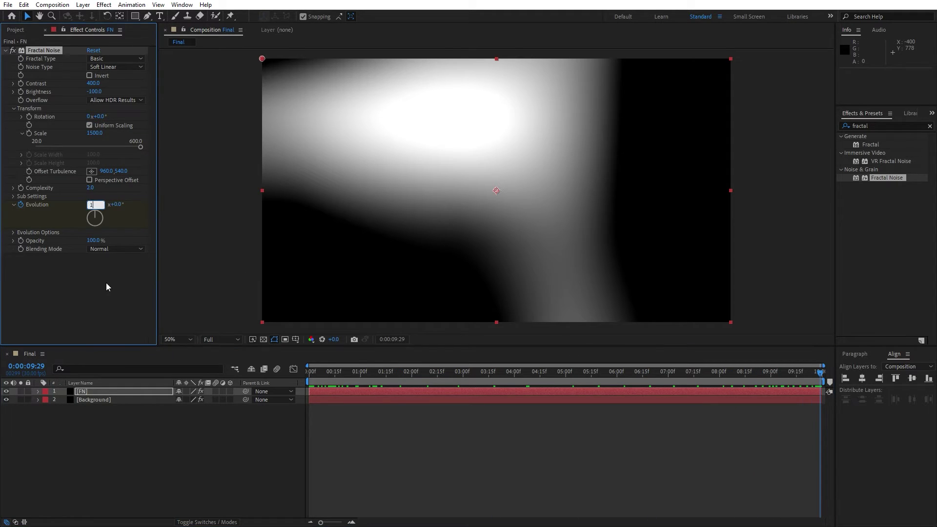
key(Return)
click(171, 470)
key(space)
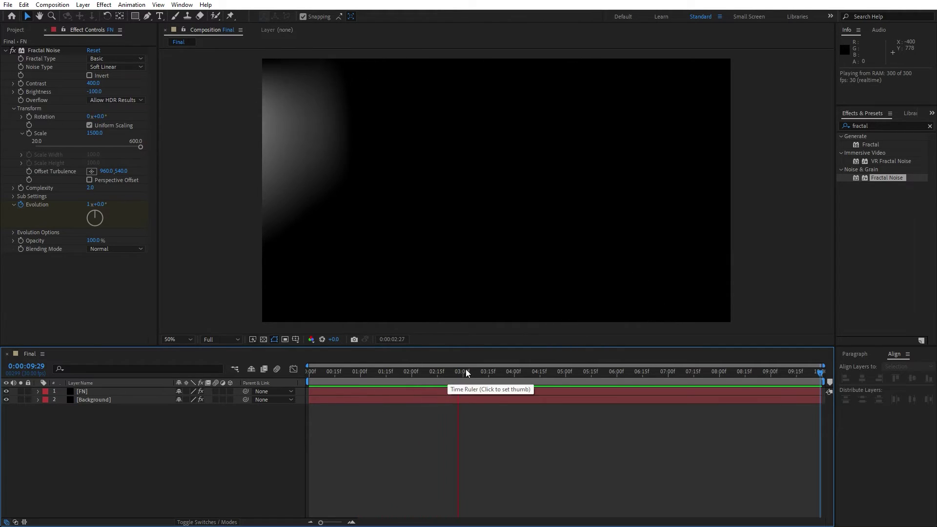
Set the FN layer's blending mode to Overlay.
click(373, 372)
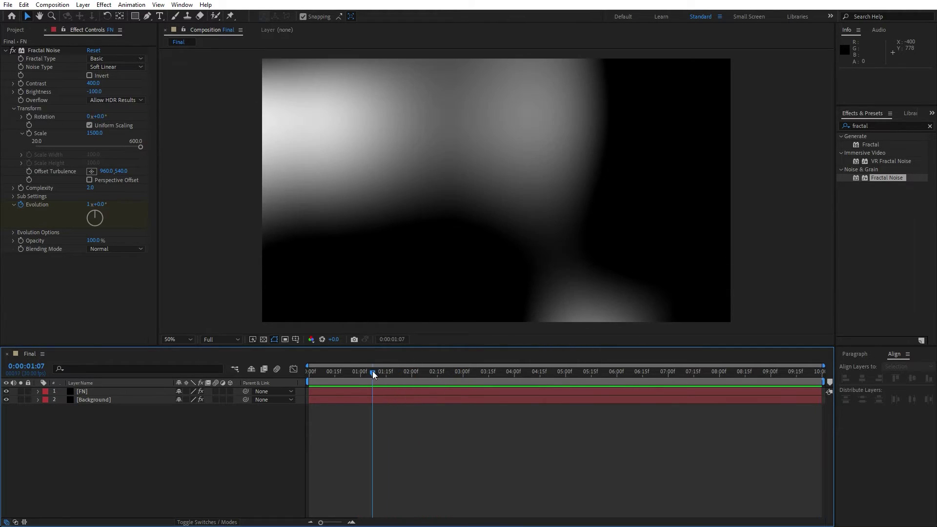
click(196, 522)
click(187, 390)
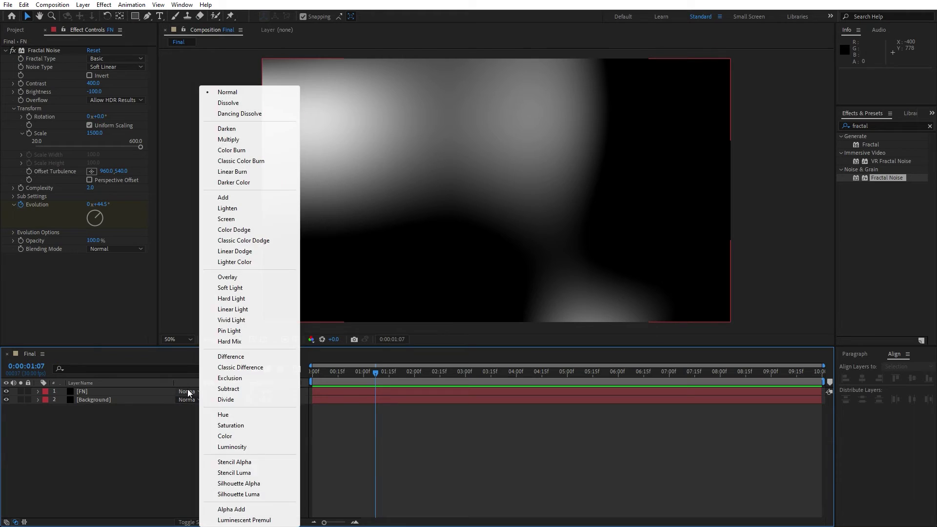
click(259, 277)
drag(378, 376, 413, 376)
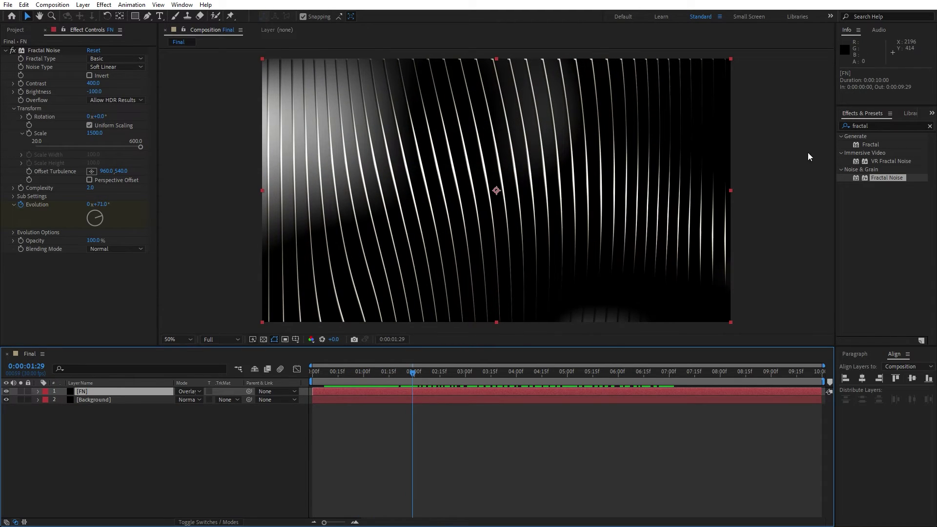
Apply Tint to FN and map black to dark grey 1F1F1F.
click(884, 125)
text(tint)
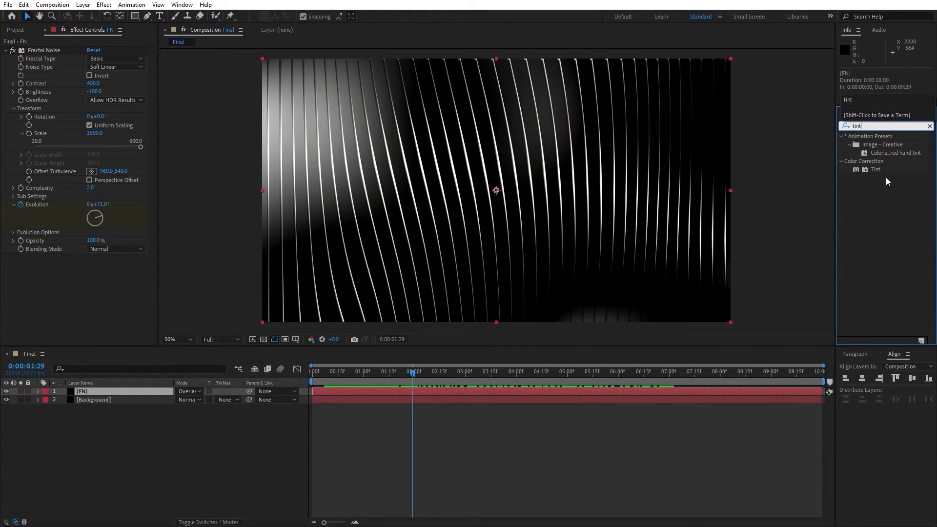
drag(875, 170, 115, 390)
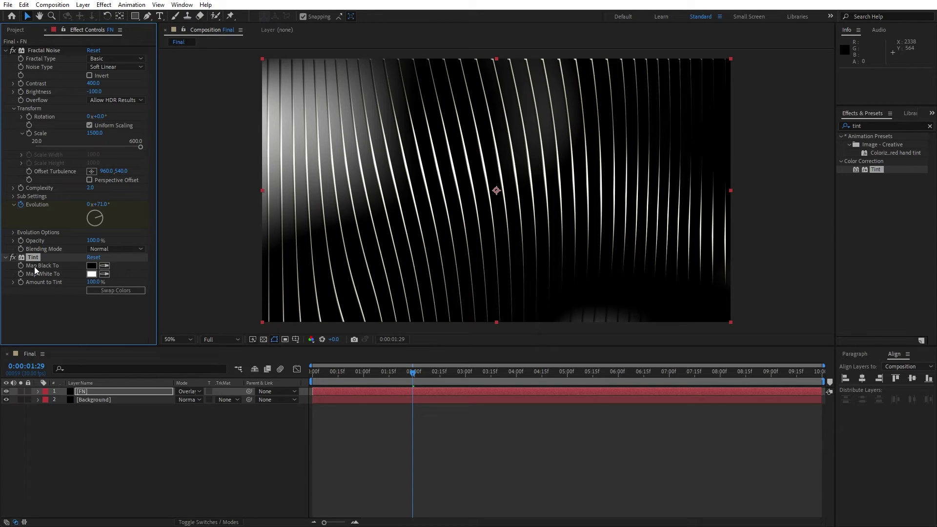
click(91, 266)
drag(589, 470, 543, 466)
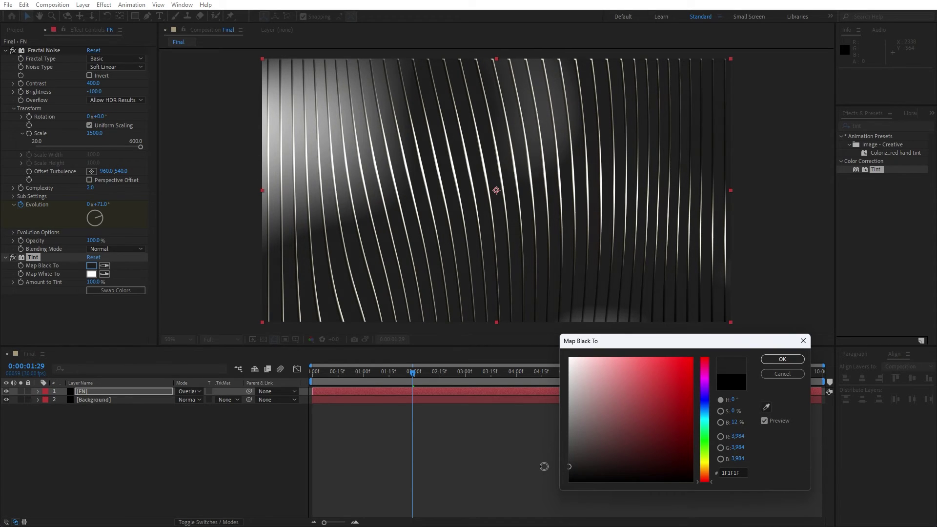
click(778, 360)
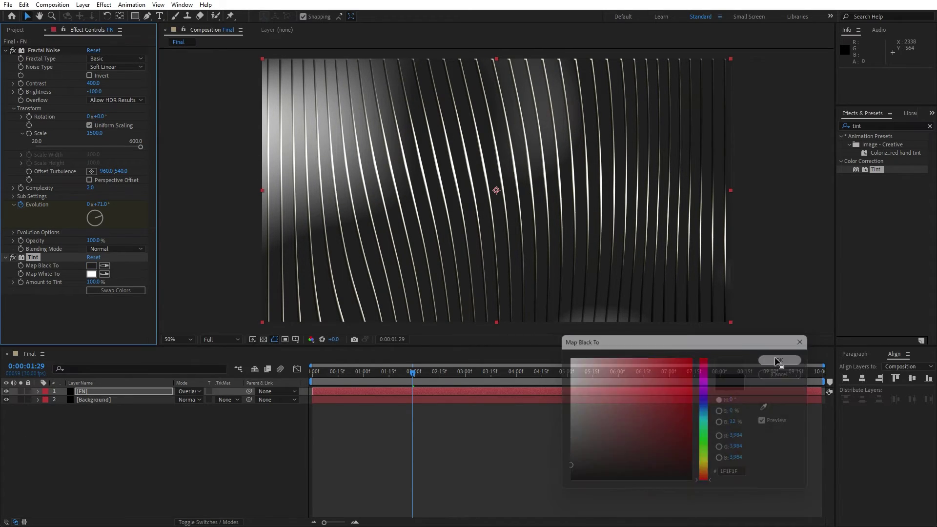
Map Tint's white to grey 686868 and preview the dim light lines.
click(91, 274)
mouse_move(574, 442)
mouse_down()
mouse_move(537, 418)
mouse_move(529, 431)
mouse_up()
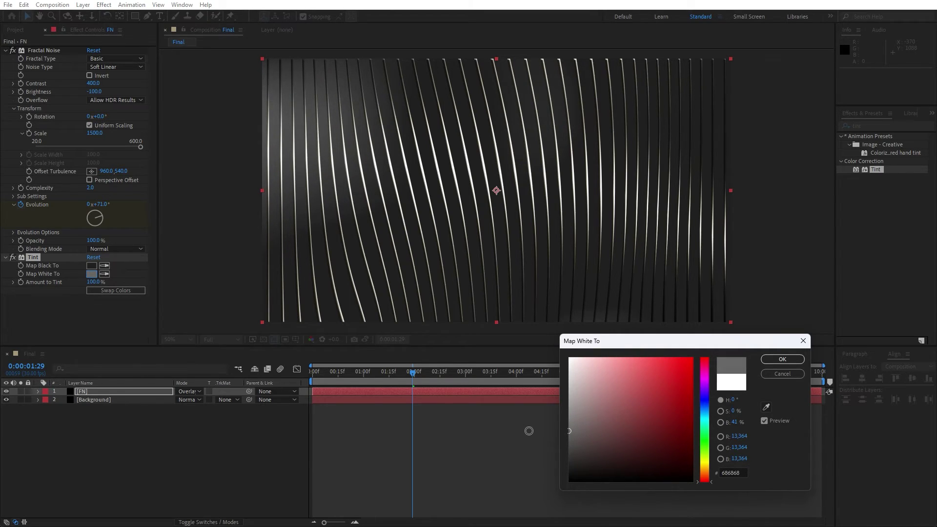
click(779, 359)
key(space)
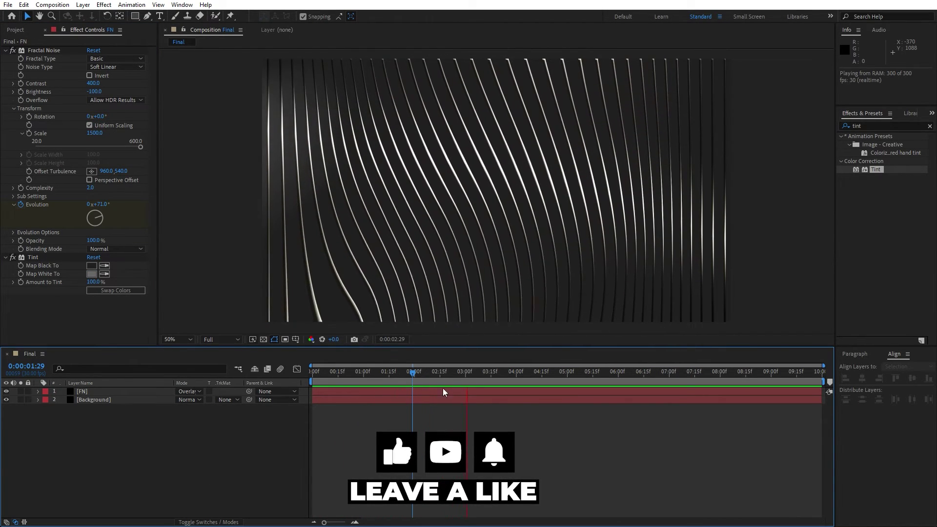
Create a white text layer reading 'ANIMATION' in the composition.
click(493, 370)
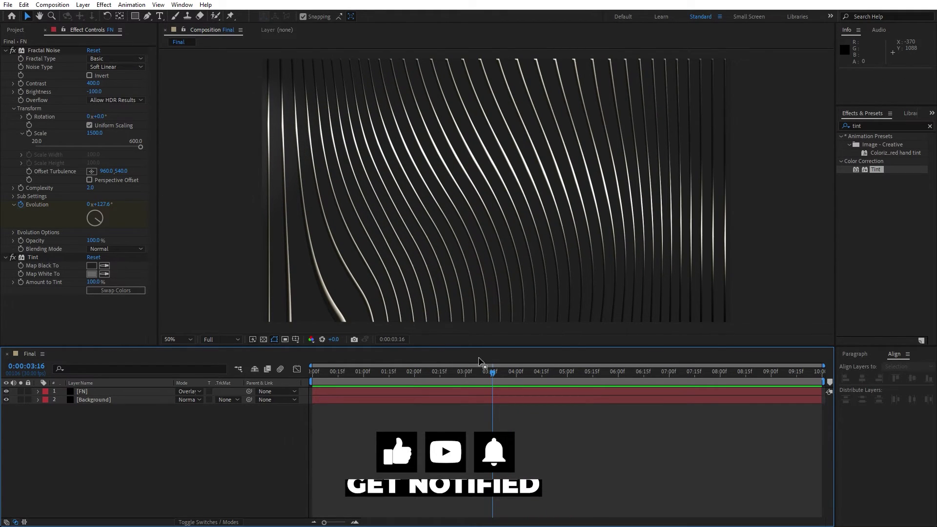
click(158, 17)
click(441, 199)
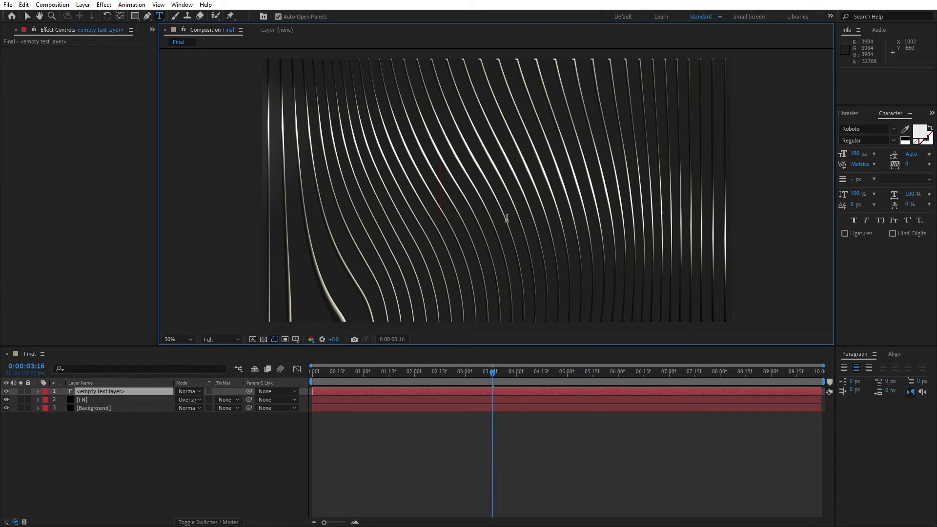
text(ANIMATION)
click(106, 402)
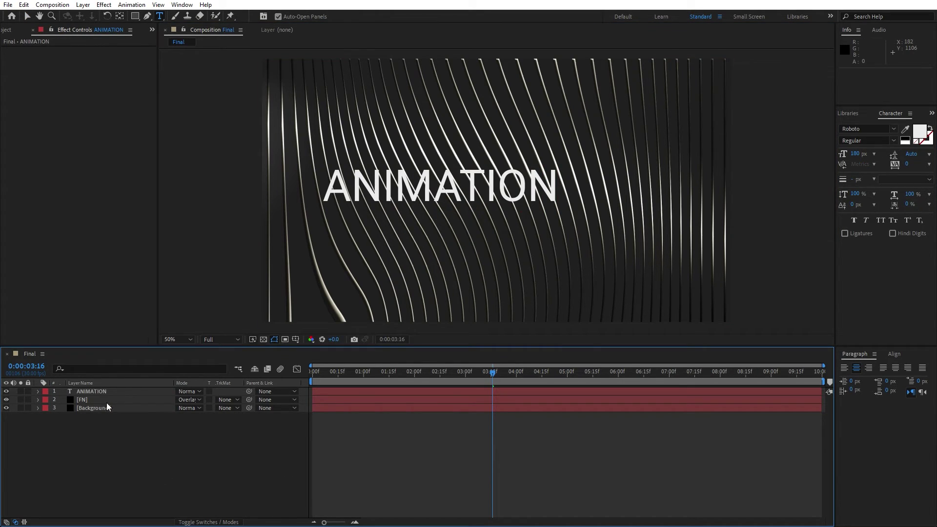
Centre the ANIMATION text horizontally and vertically in the composition.
click(98, 393)
click(894, 354)
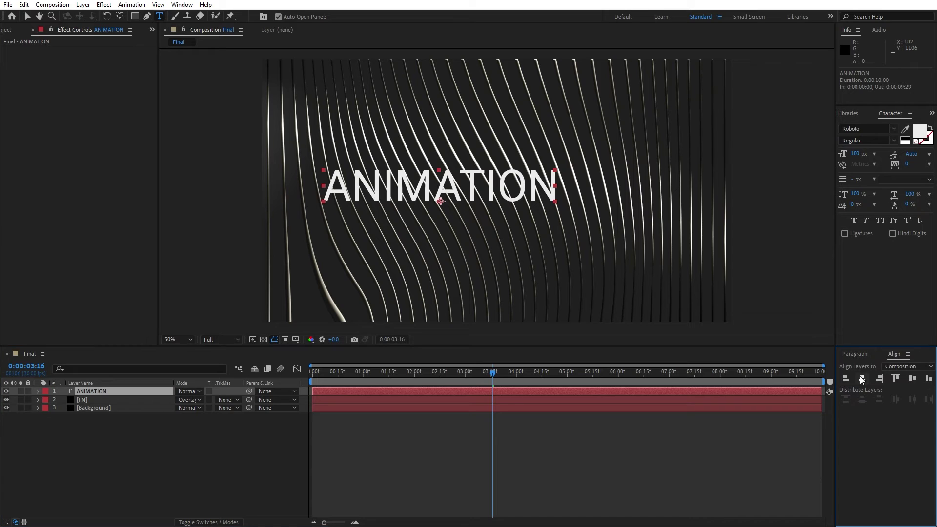
click(862, 378)
click(912, 378)
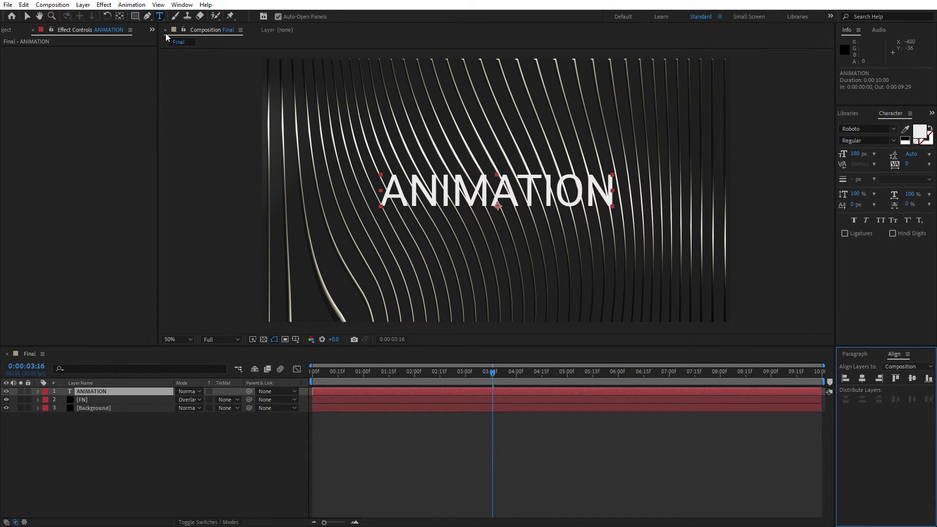
click(182, 5)
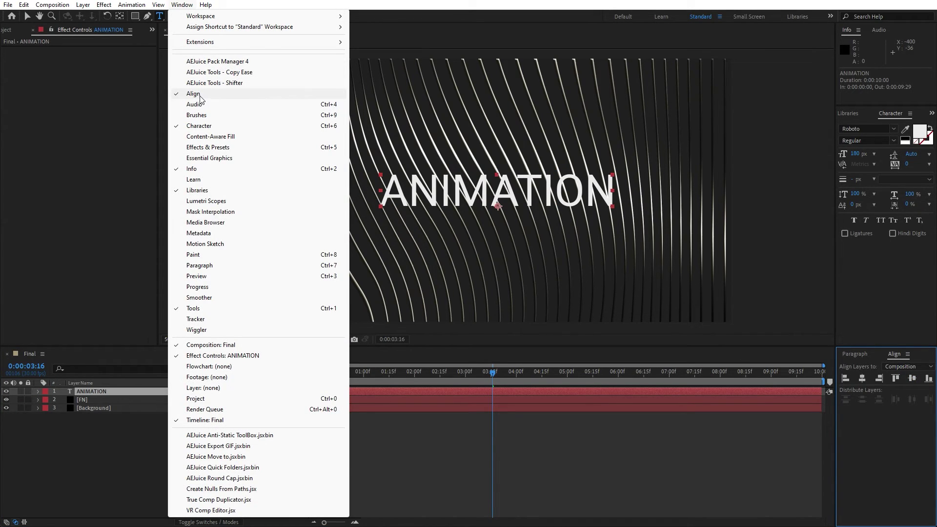
click(88, 420)
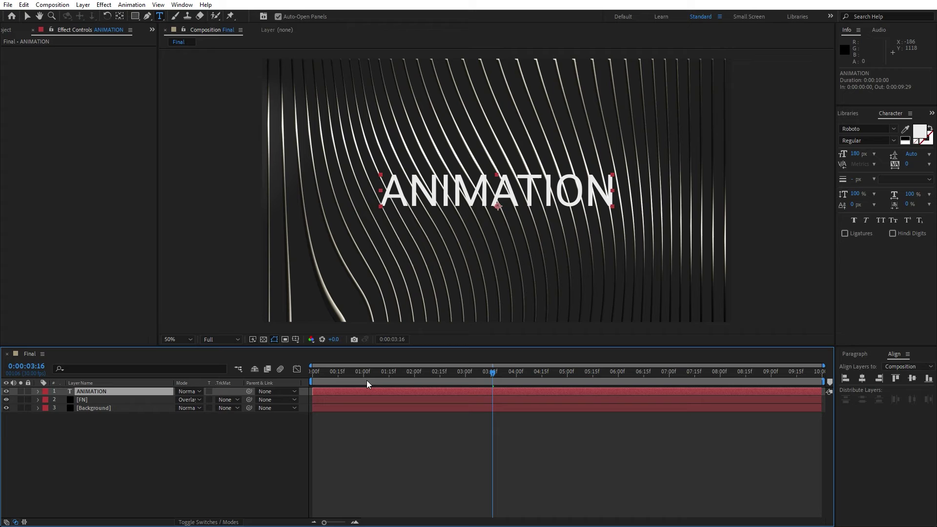
Add a Tracking animator to the ANIMATION text layer from the first frame.
key(Home)
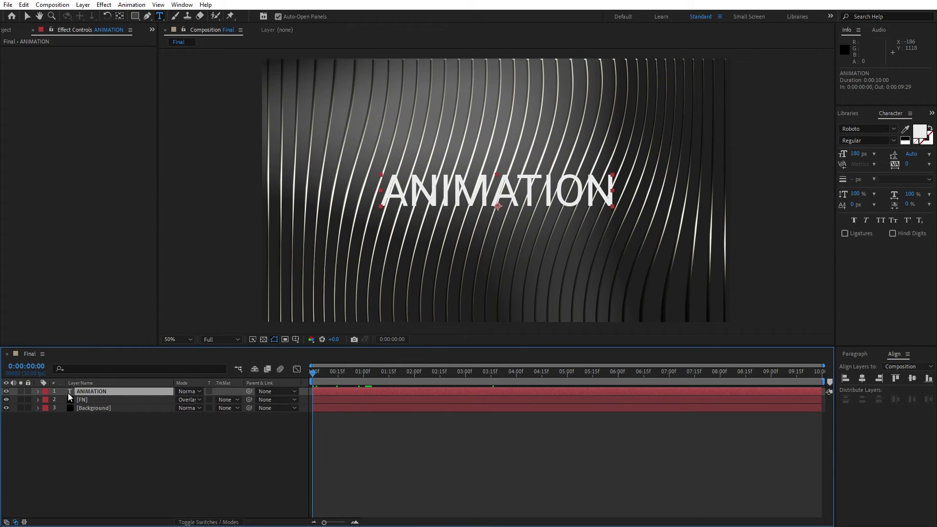
click(37, 392)
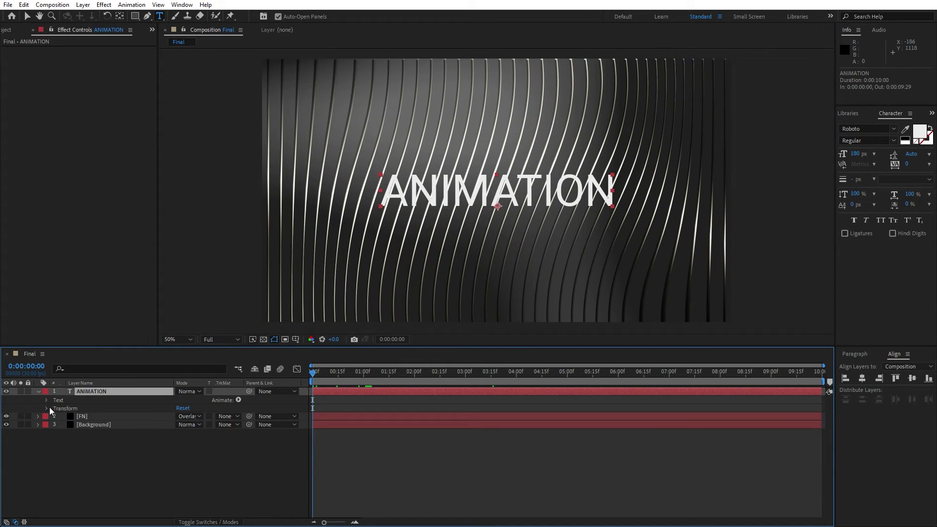
click(238, 400)
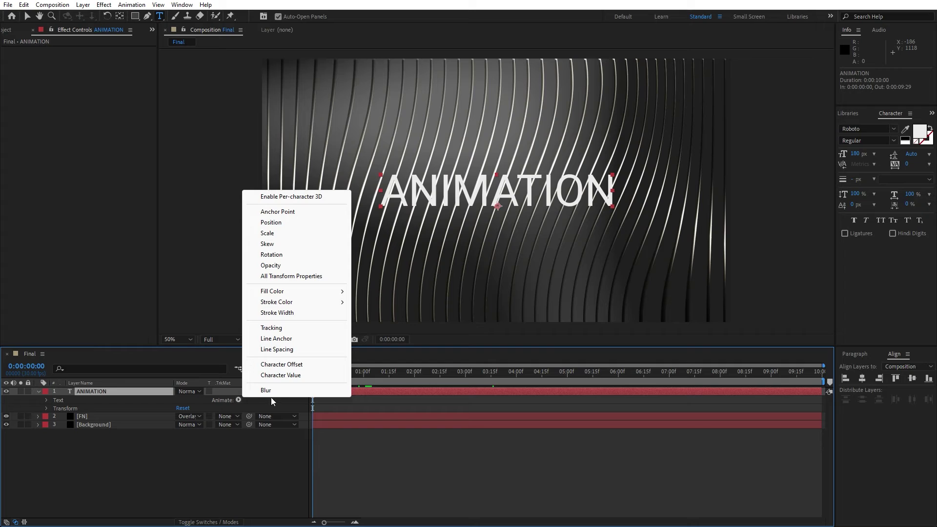
click(288, 327)
click(134, 502)
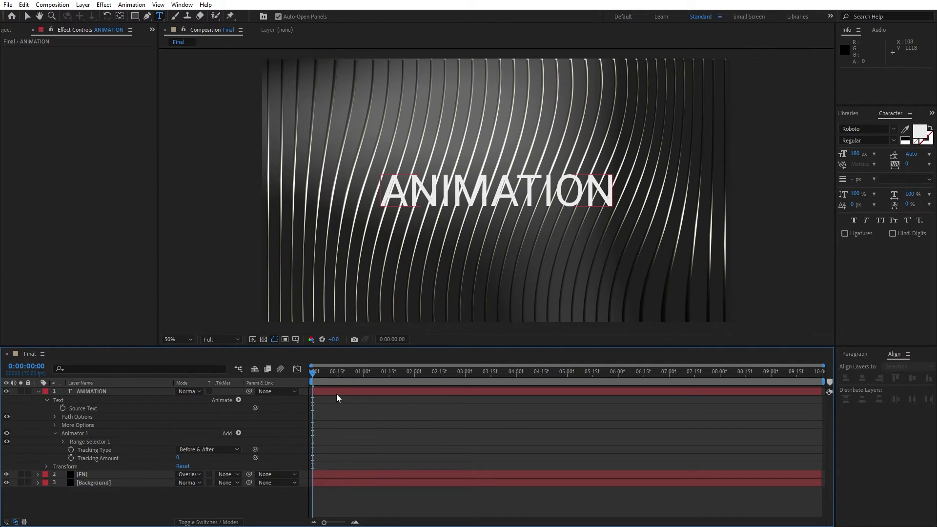
Keyframe Tracking Amount from 100 at the first frame to 0 at the last, then preview.
click(72, 458)
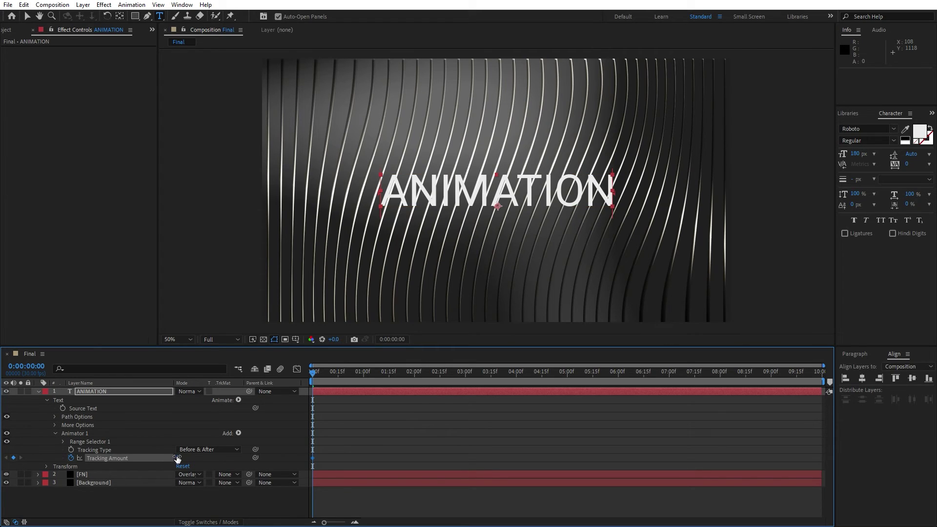
click(177, 458)
text(100)
click(172, 503)
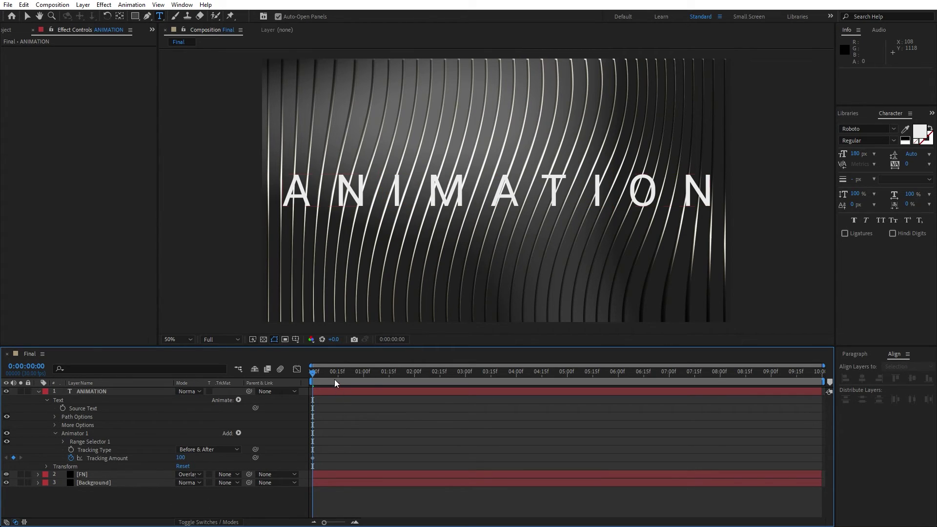
drag(313, 374, 869, 374)
click(179, 457)
text(0)
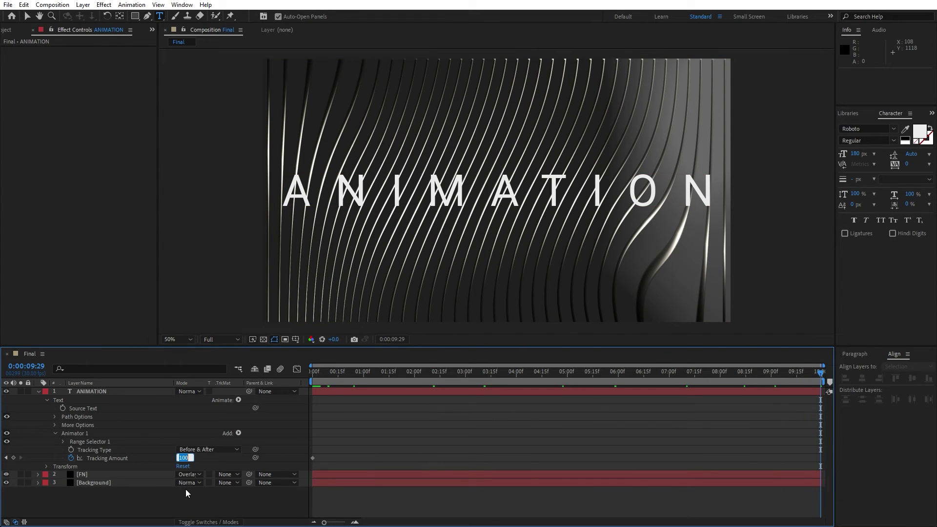
click(189, 503)
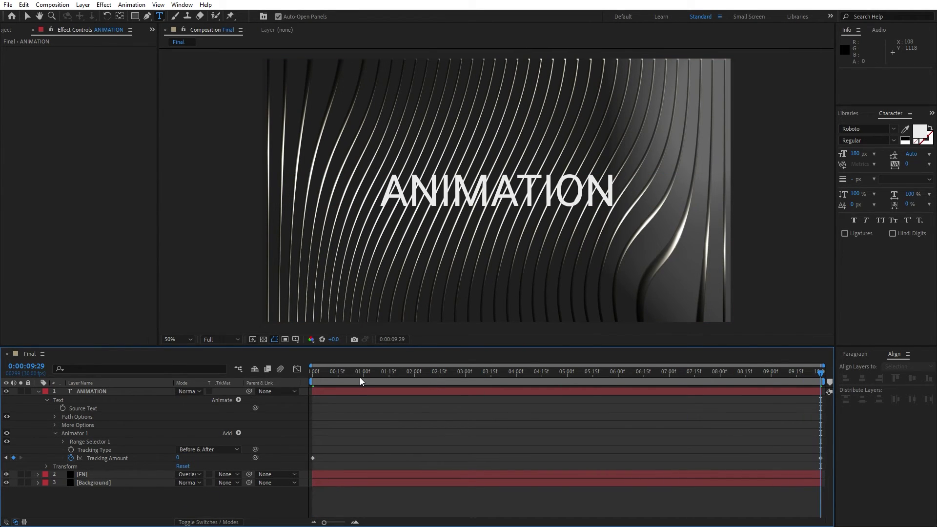
key(space)
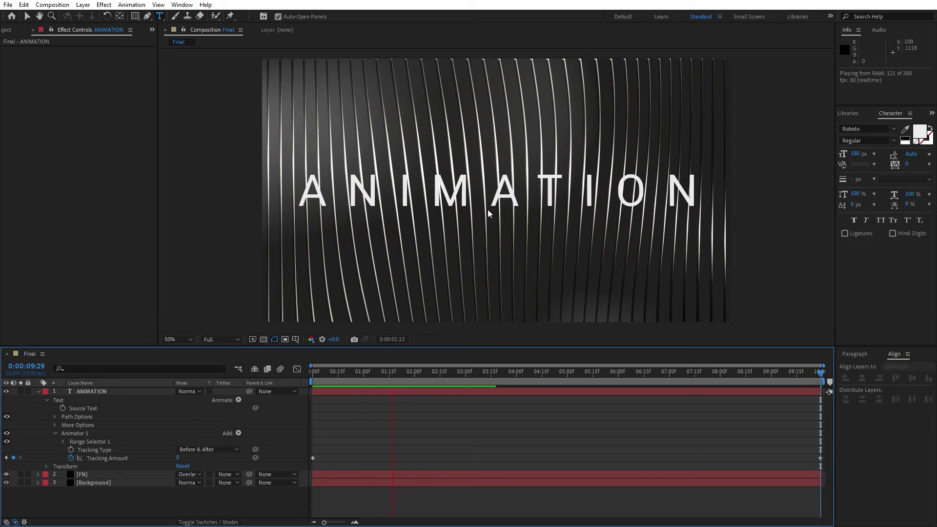
Stop the preview and apply Drop Shadow from the Effects & Presets panel to ANIMATION.
click(396, 379)
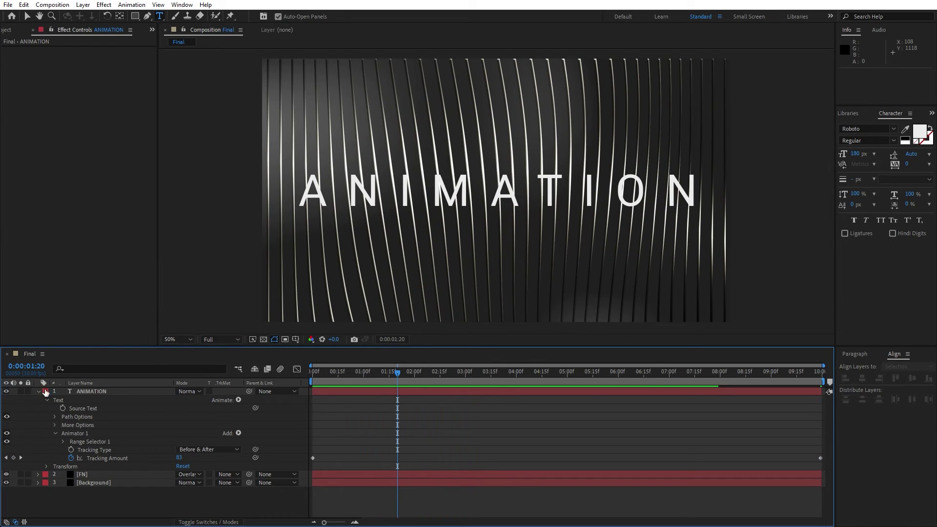
click(38, 391)
click(88, 391)
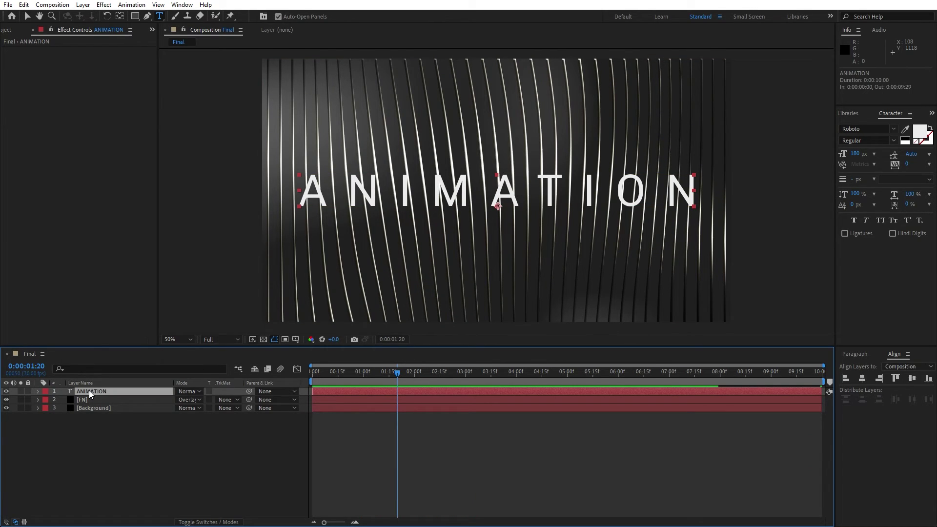
click(931, 113)
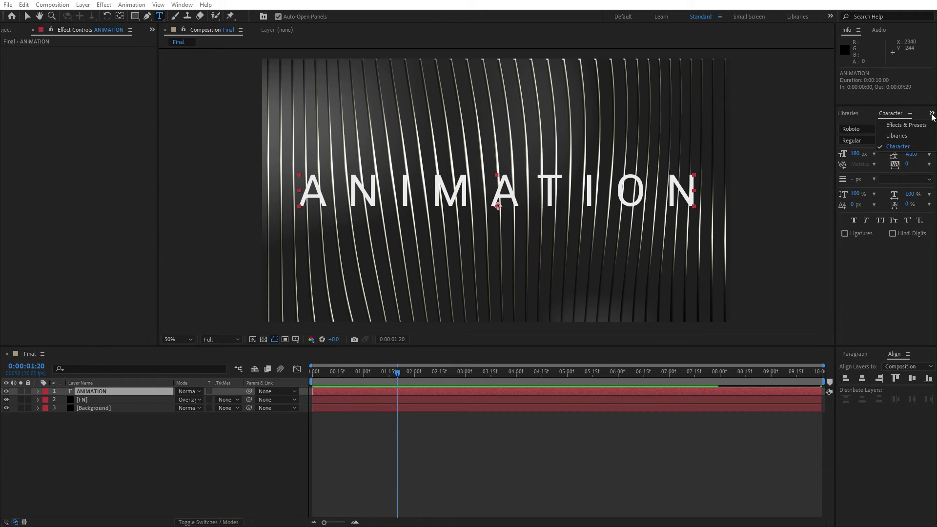
click(926, 128)
click(888, 125)
text(drop)
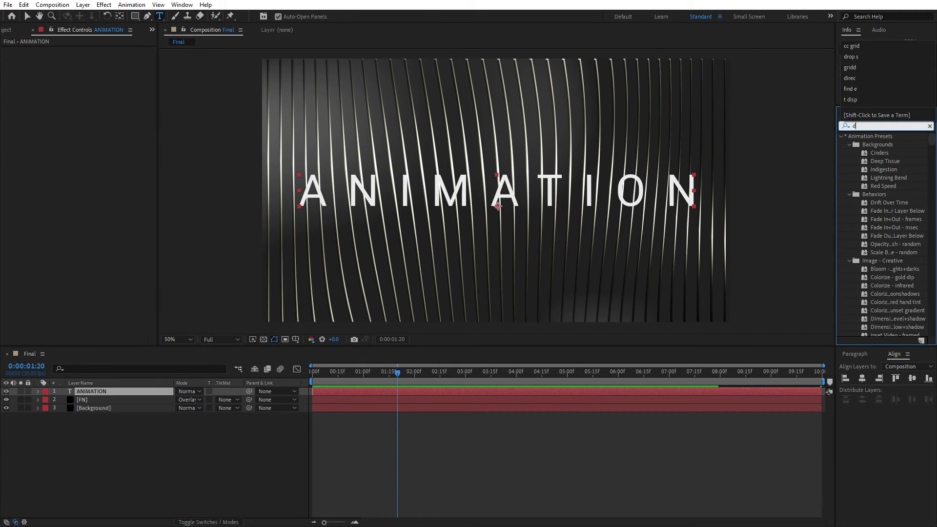
click(851, 89)
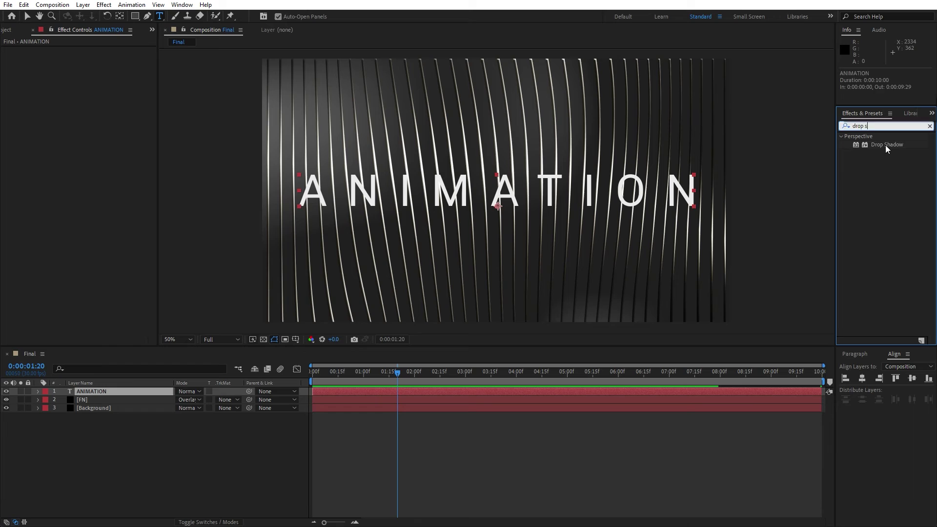
drag(887, 144, 118, 390)
key(v)
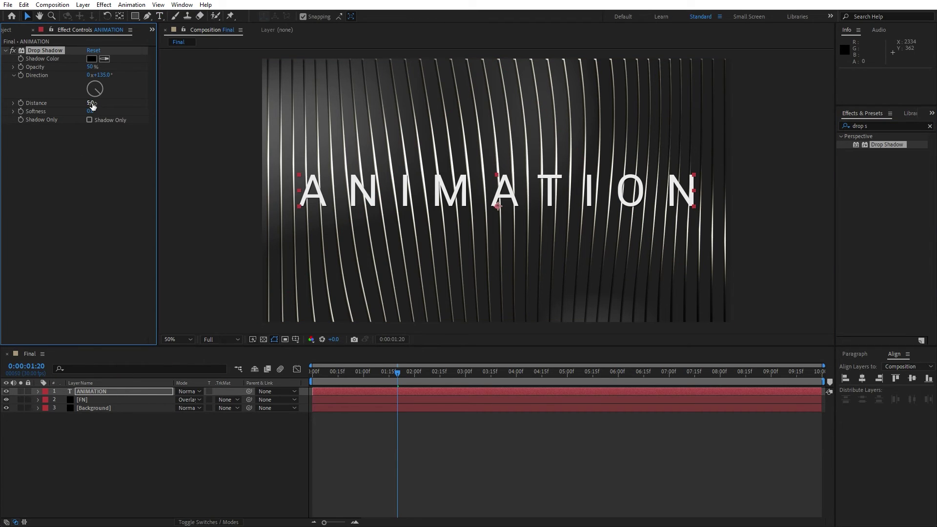
Set the first Drop Shadow to Distance 10 and Softness 20.
click(91, 103)
text(10)
key(Return)
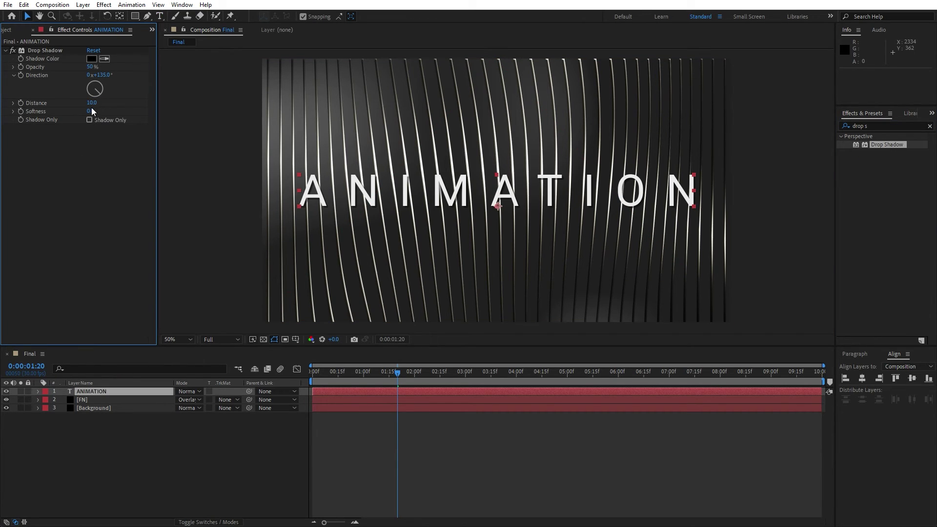
click(91, 111)
text(20)
key(Return)
Duplicate the Drop Shadow and set the copy to Distance 20 and Softness 100.
click(45, 50)
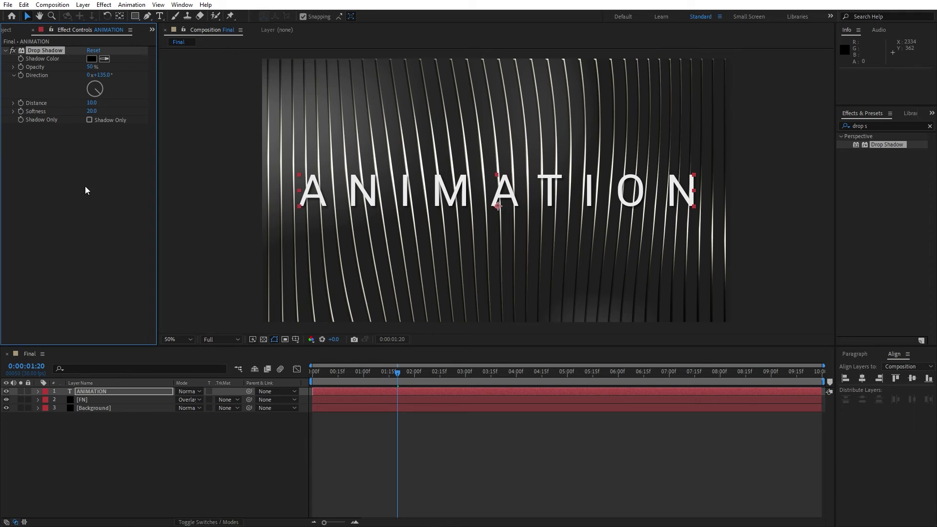
click(24, 5)
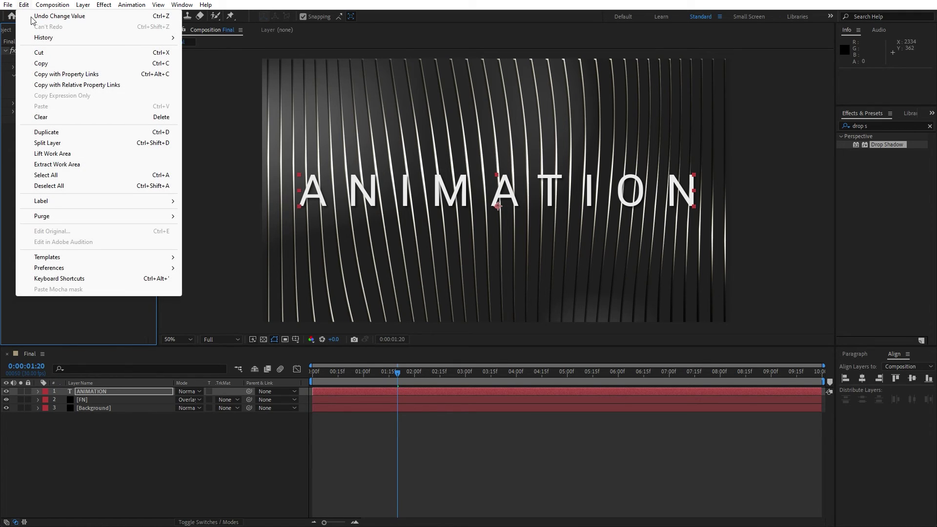
click(68, 132)
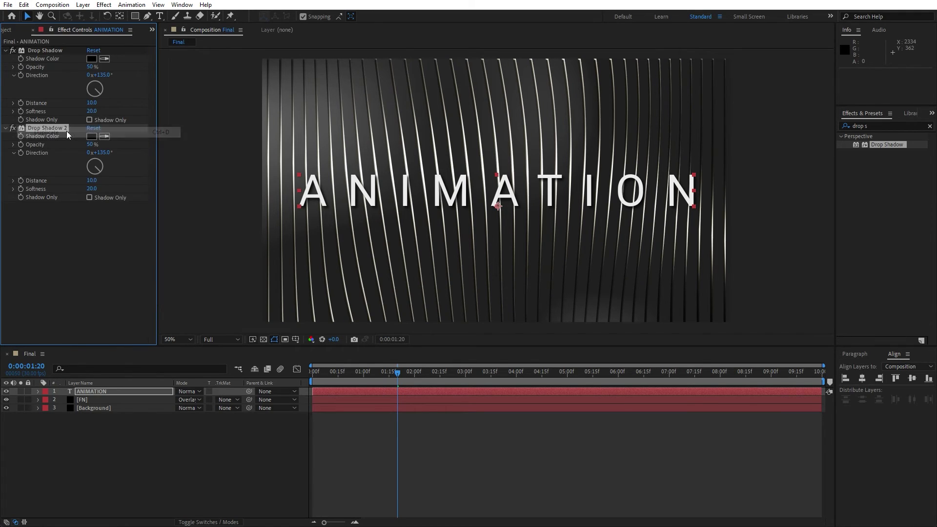
click(92, 181)
text(20)
key(Return)
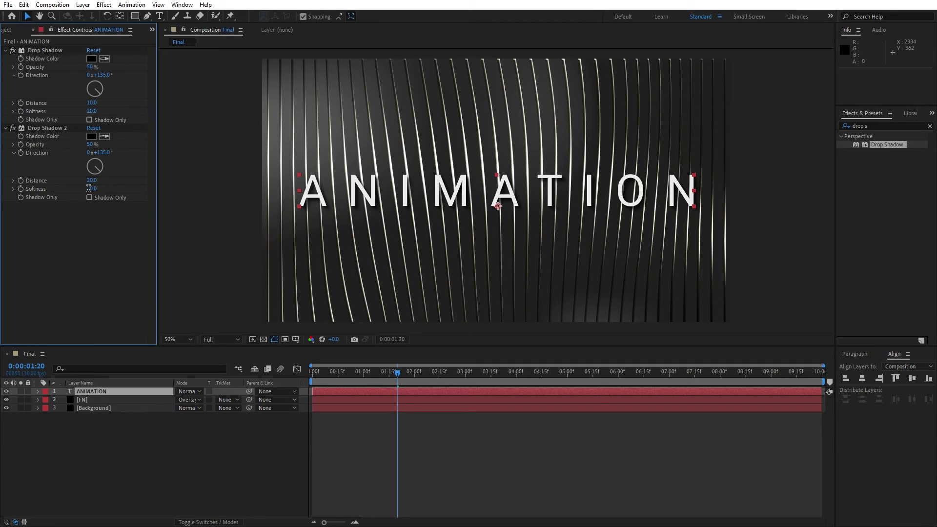
click(89, 188)
text(100)
key(Return)
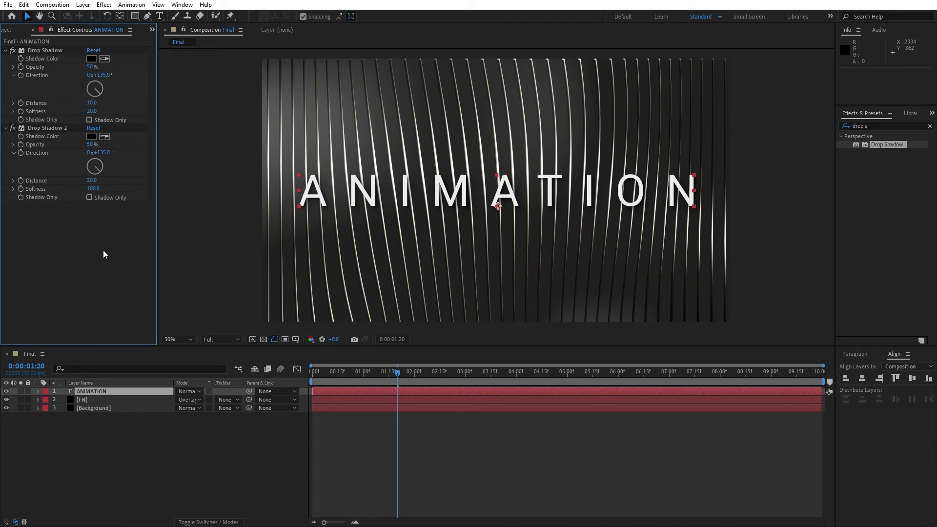
click(262, 456)
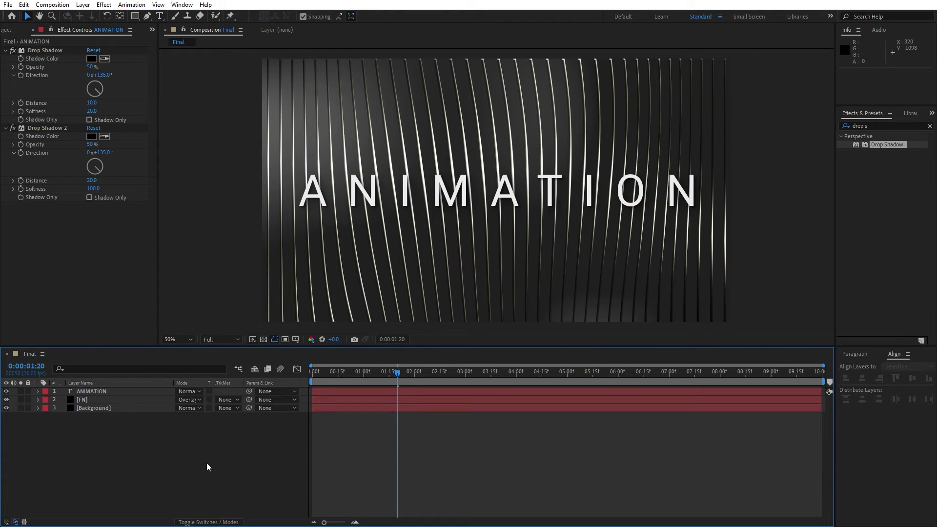
Preview the double-shadowed text, then park the playhead at 0:00:02:23.
key(space)
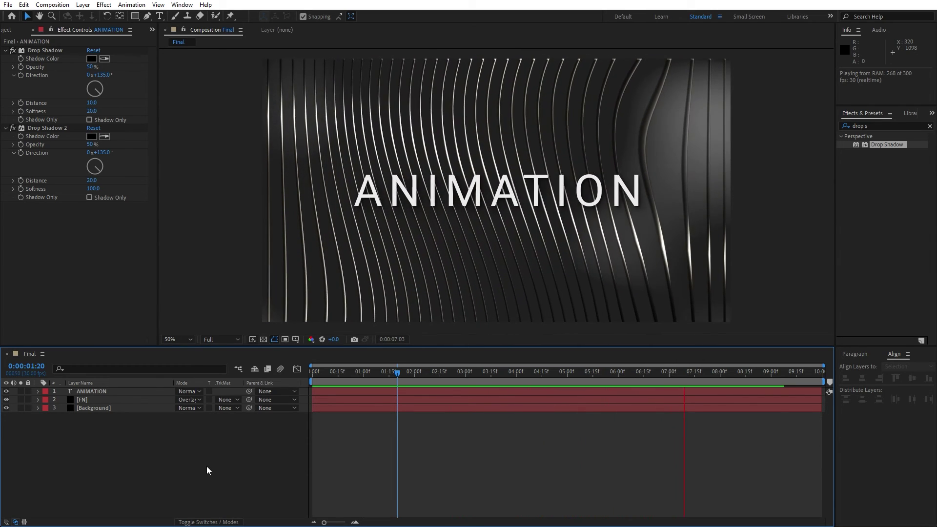
mouse_move(446, 376)
mouse_down()
mouse_move(412, 373)
mouse_move(453, 373)
mouse_up()
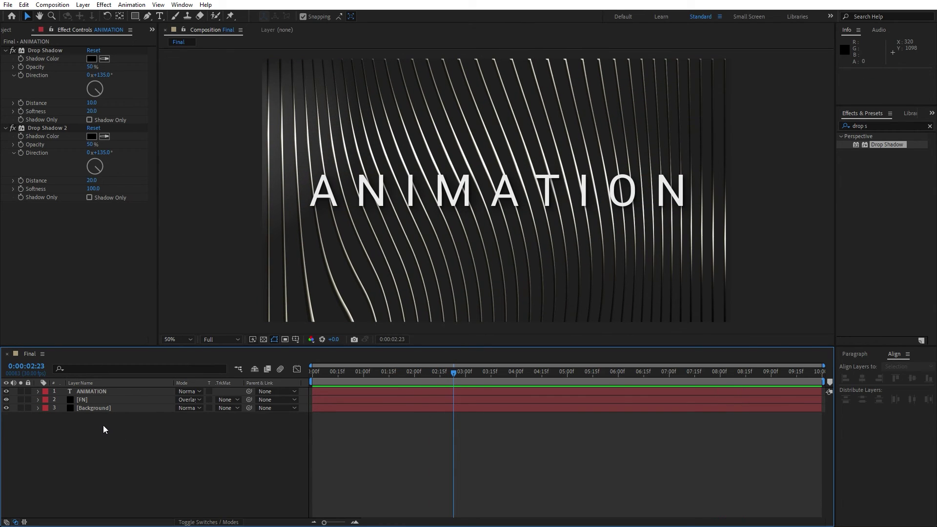
Pre-compose the FN and Background layers into a precomp named Wave.
drag(103, 425, 88, 401)
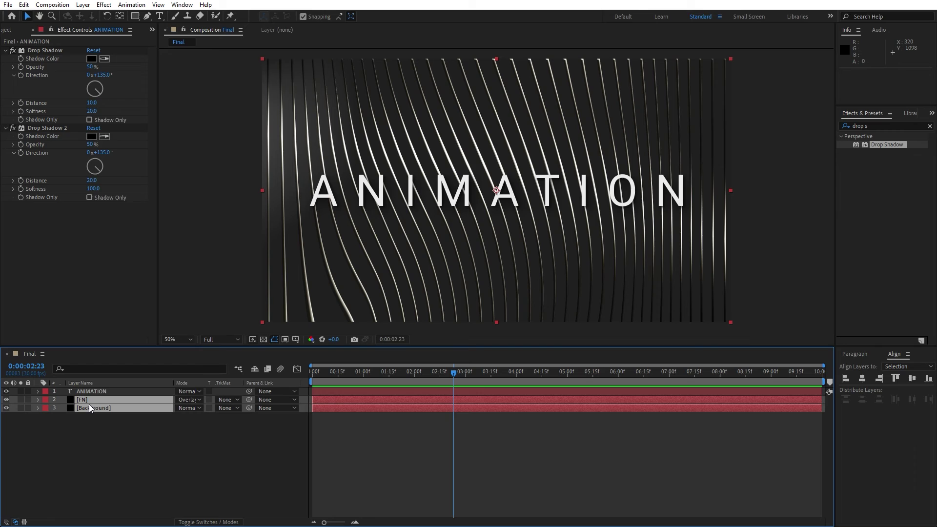
right_click(89, 404)
click(126, 350)
text(E)
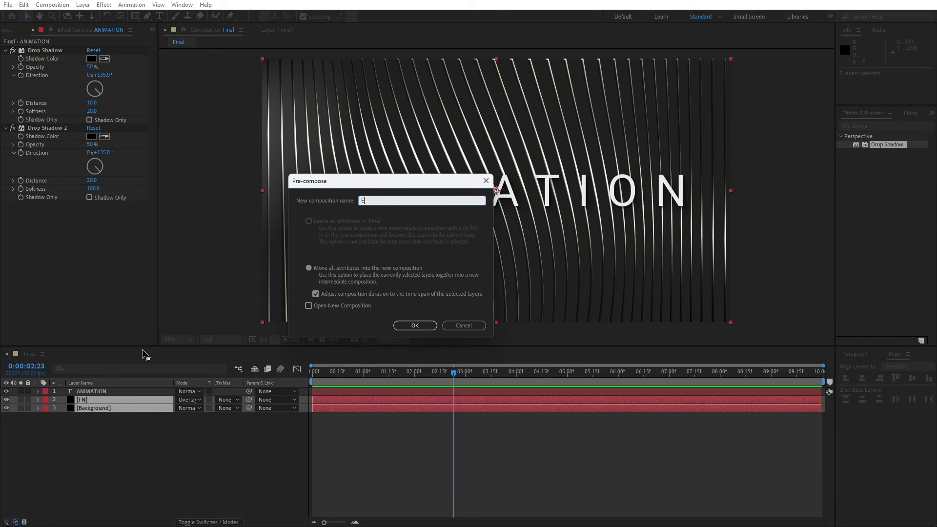
text(ave)
click(414, 326)
Scale the Wave layer to 102% and preview the composition.
click(105, 425)
click(93, 400)
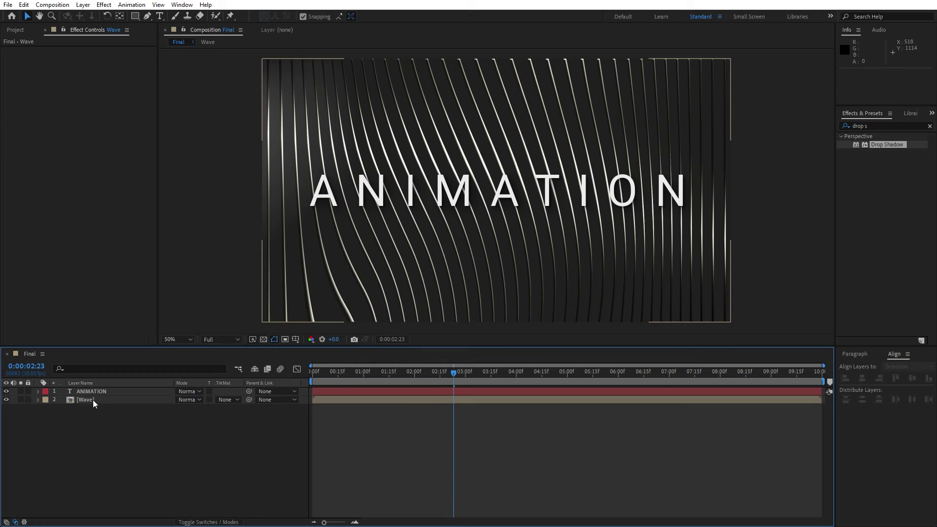
key(s)
click(190, 407)
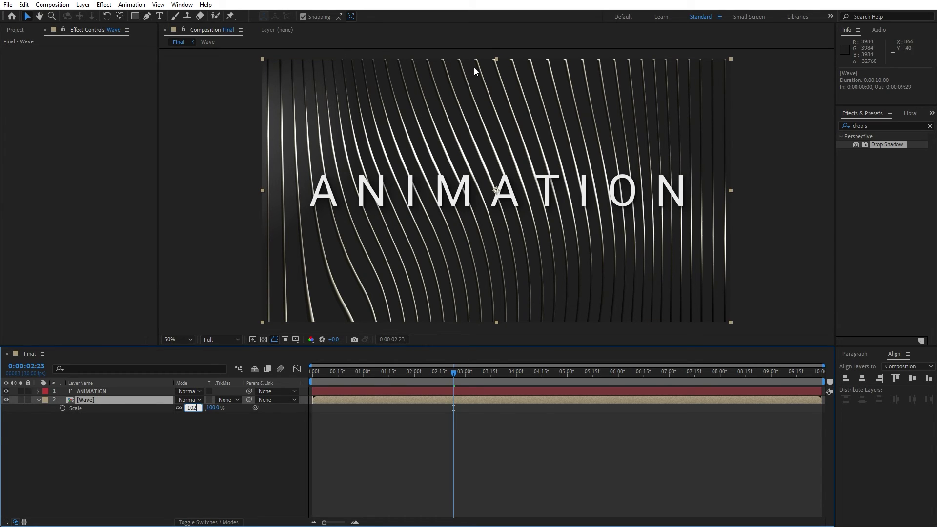
click(250, 459)
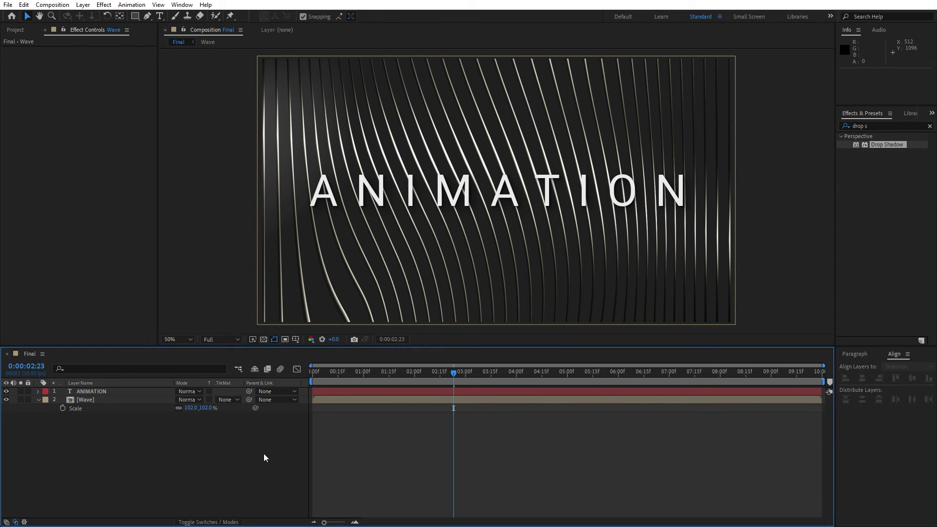
key(space)
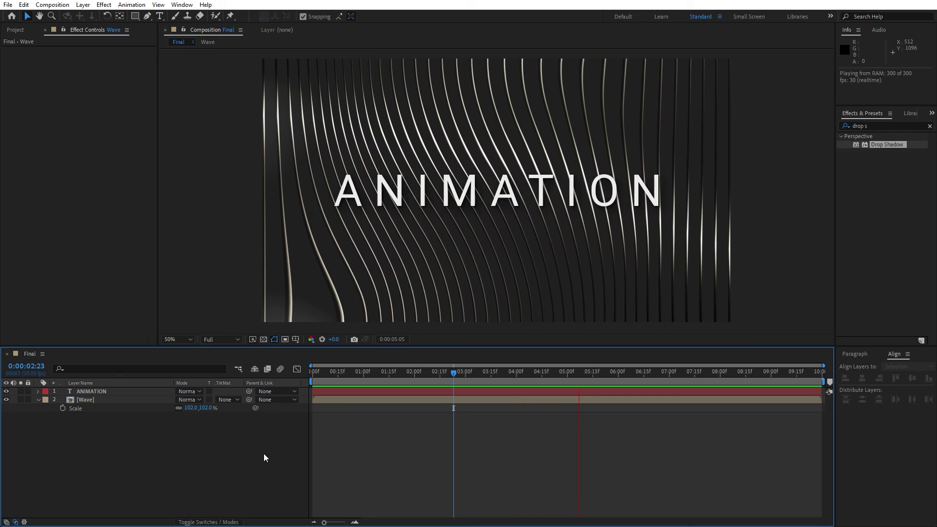
key(space)
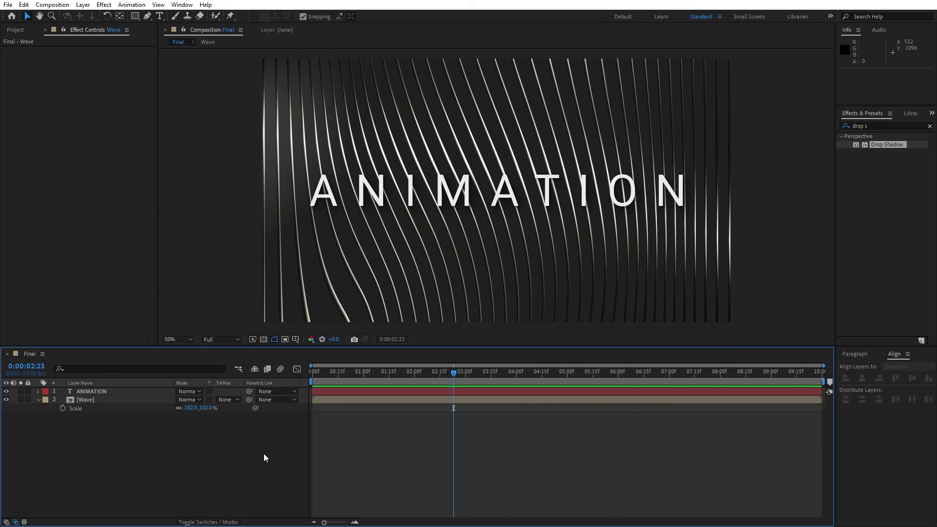